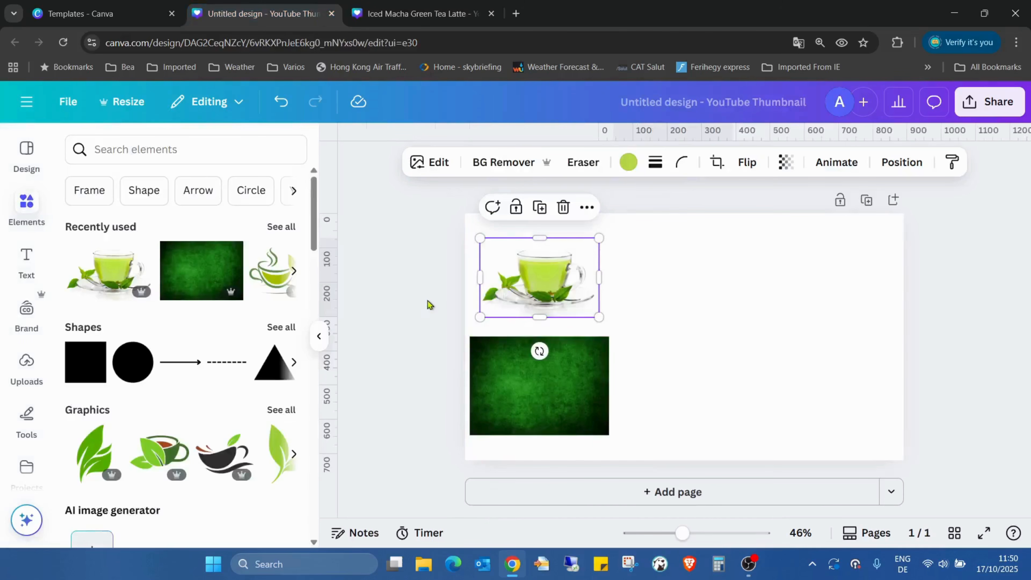
# Add the layered iced matcha glass photo from the recently used elements, placing it beside the teacup and green texture images.
pyautogui.click(280, 227)
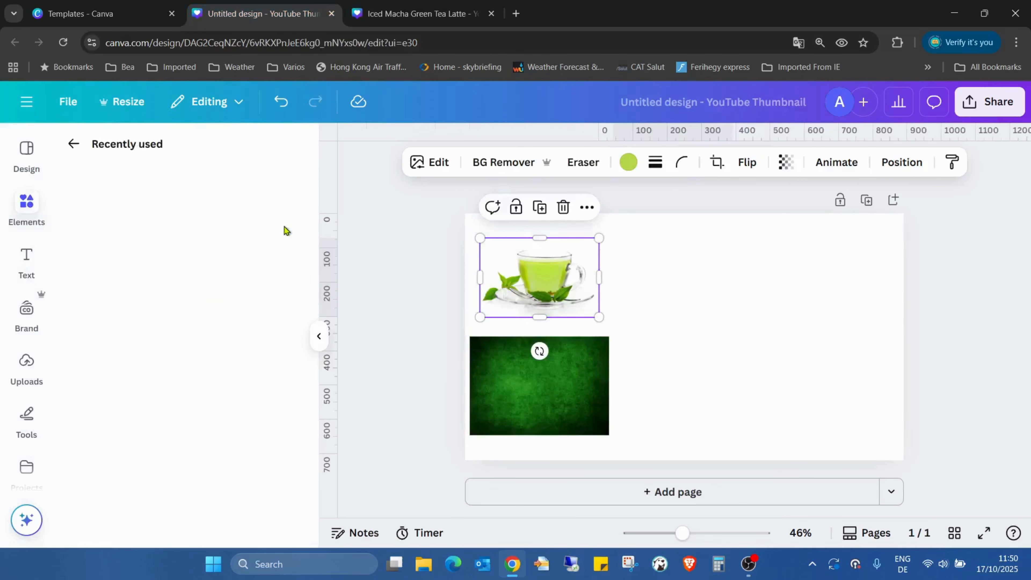
pyautogui.click(269, 301)
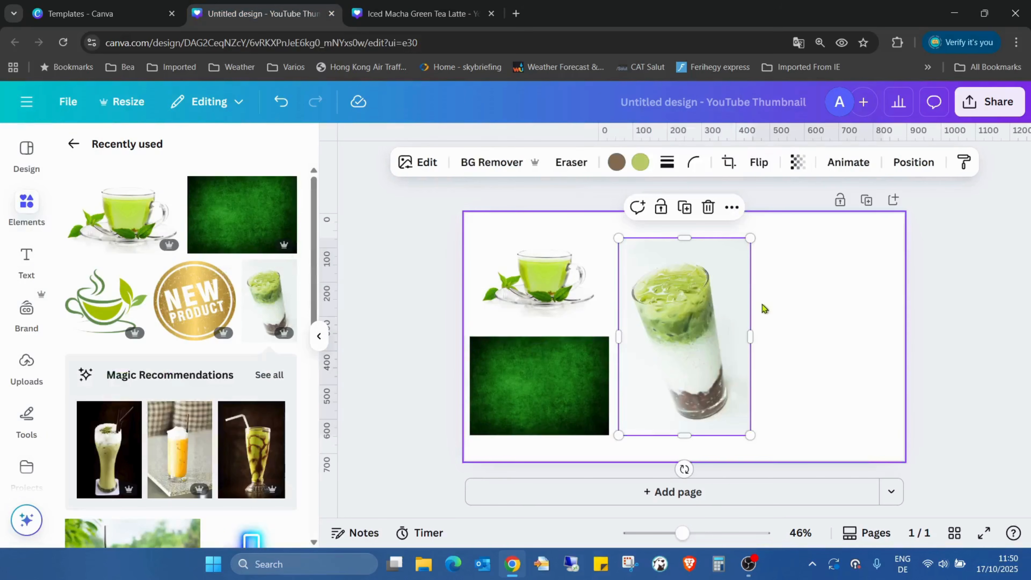
pyautogui.moveTo(672, 296); pyautogui.dragTo(683, 295)
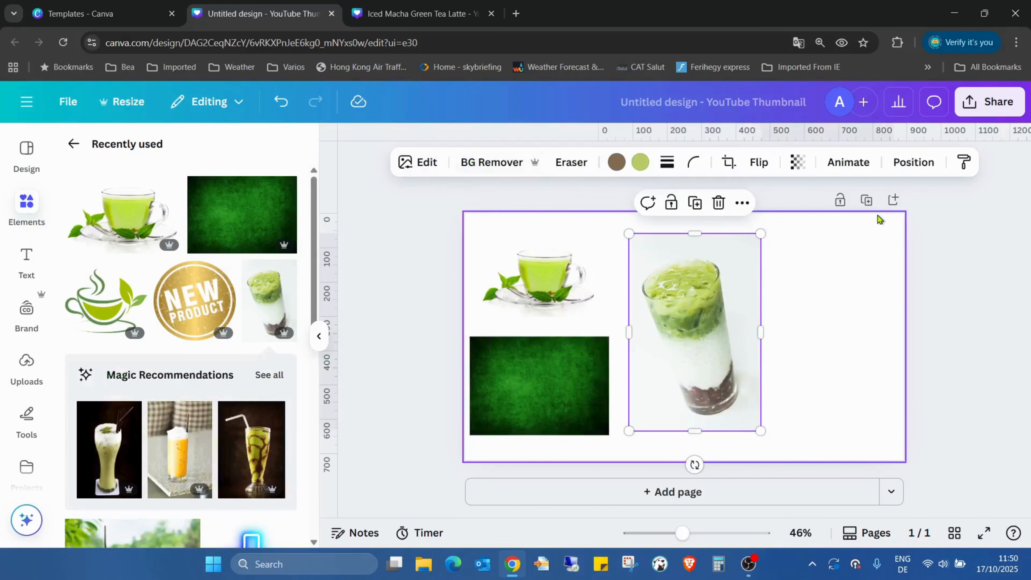
pyautogui.click(888, 298)
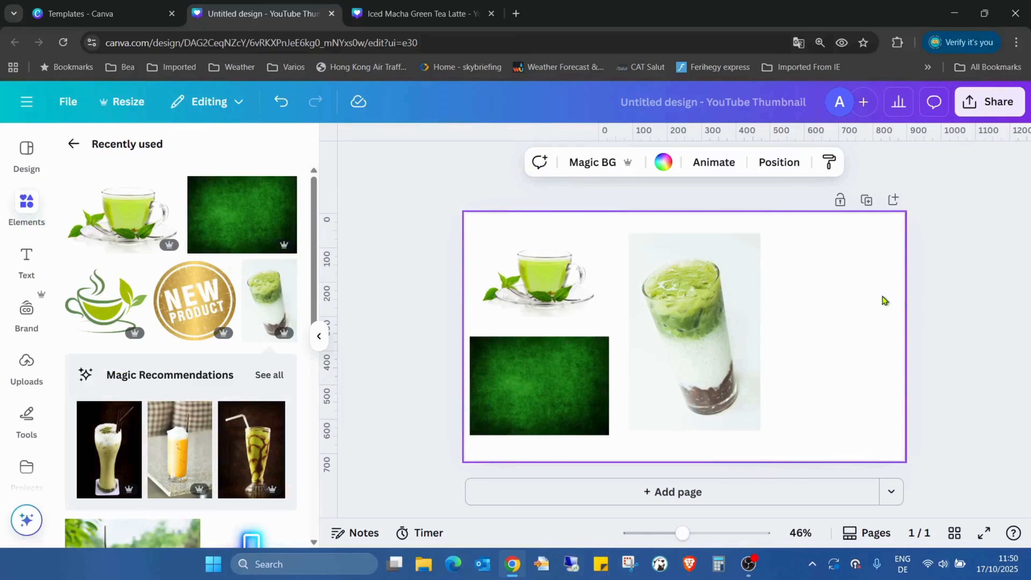
pyautogui.click(868, 312)
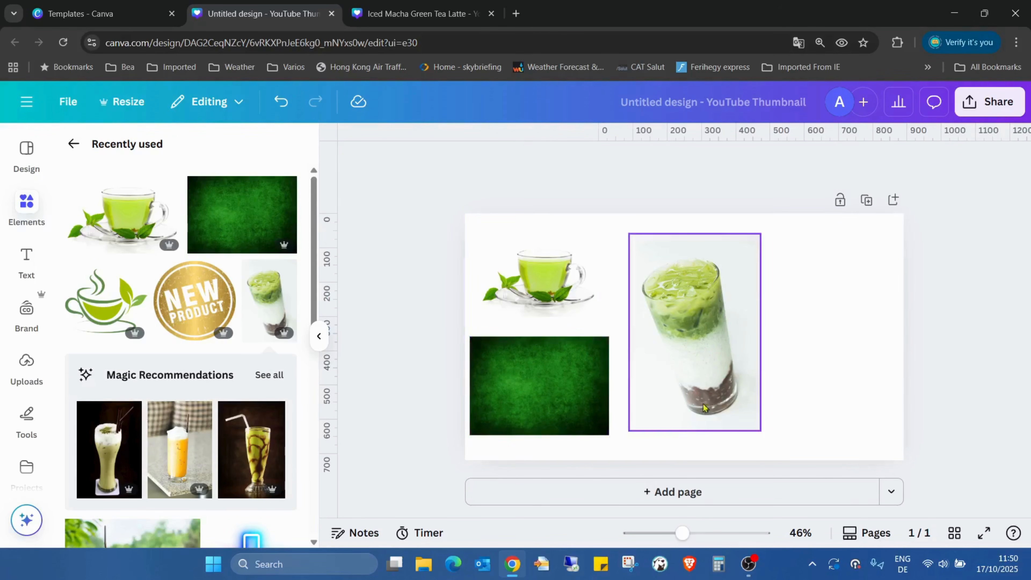
# Add a blank second page to the design.
pyautogui.click(665, 492)
pyautogui.scroll(5, 812, 203)
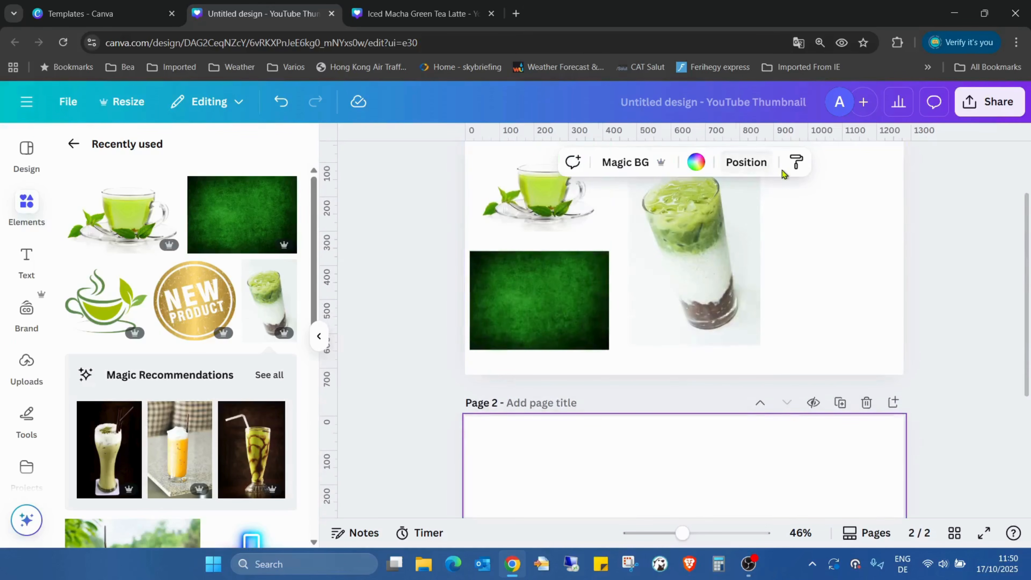
pyautogui.scroll(-5, 713, 332)
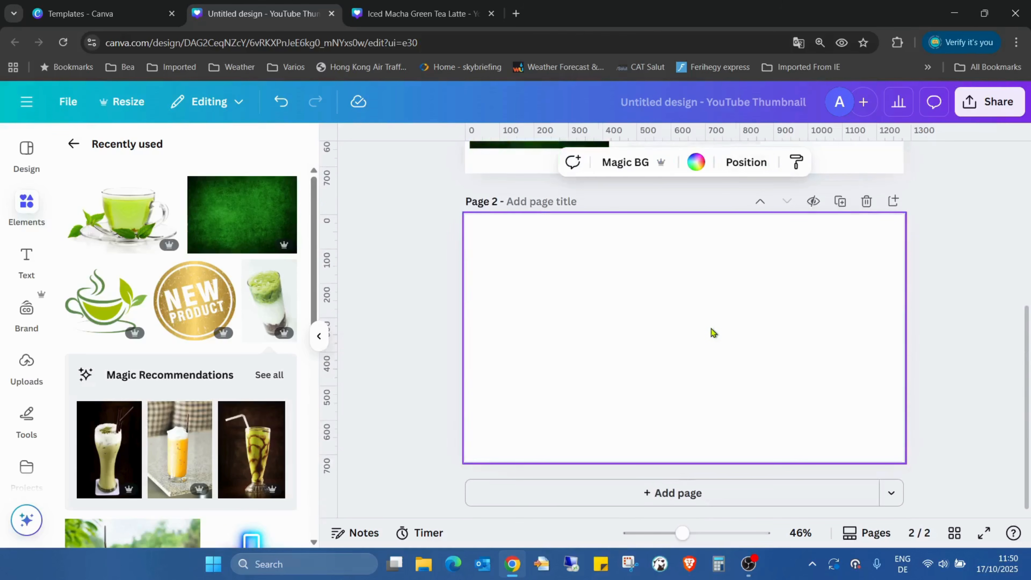
pyautogui.click(696, 162)
pyautogui.click(1007, 224)
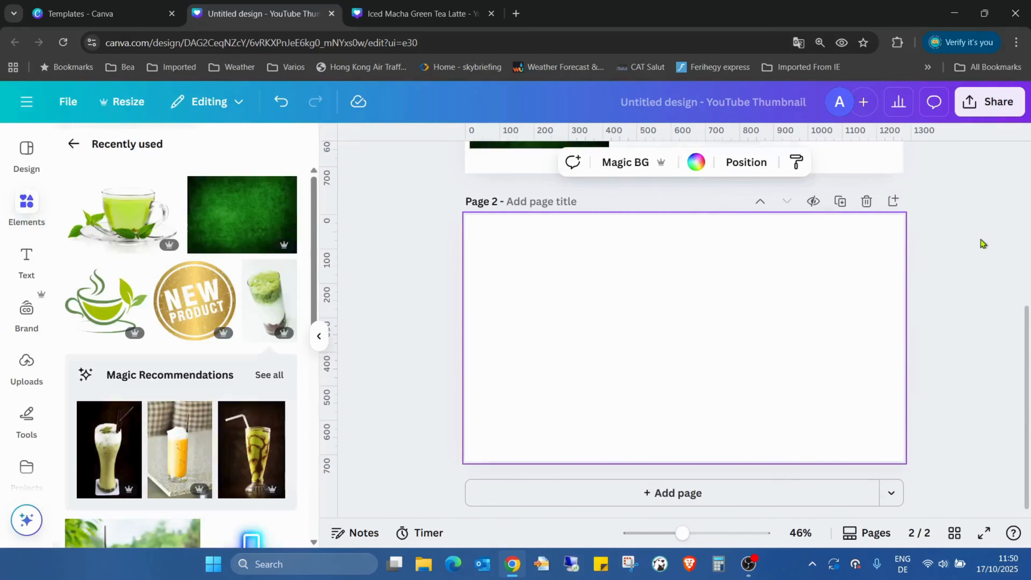
# Duplicate the green texture image, move the copy onto page 2 and enlarge it to cover the whole page.
pyautogui.scroll(5, 758, 342)
pyautogui.click(594, 308)
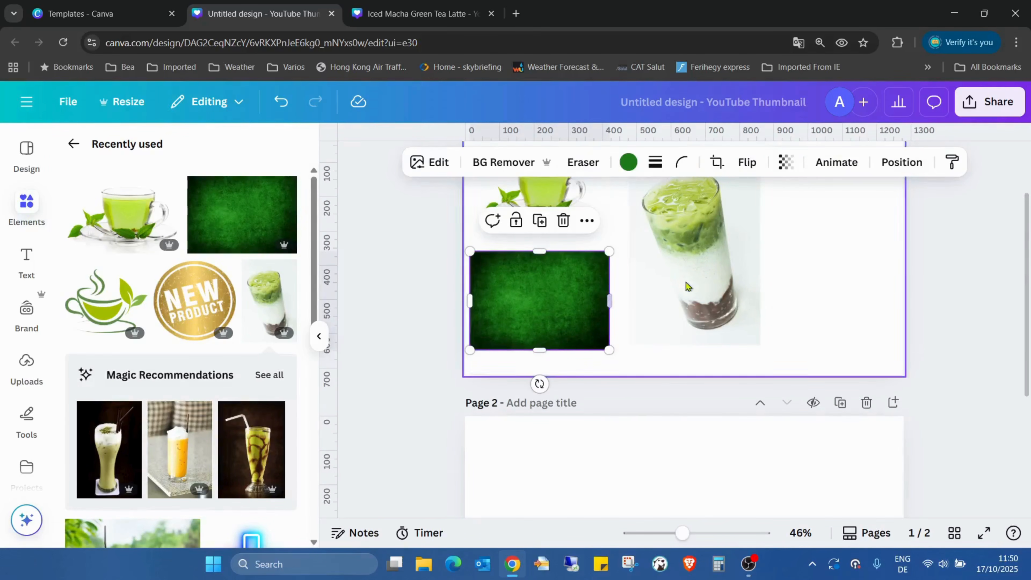
pyautogui.click(540, 222)
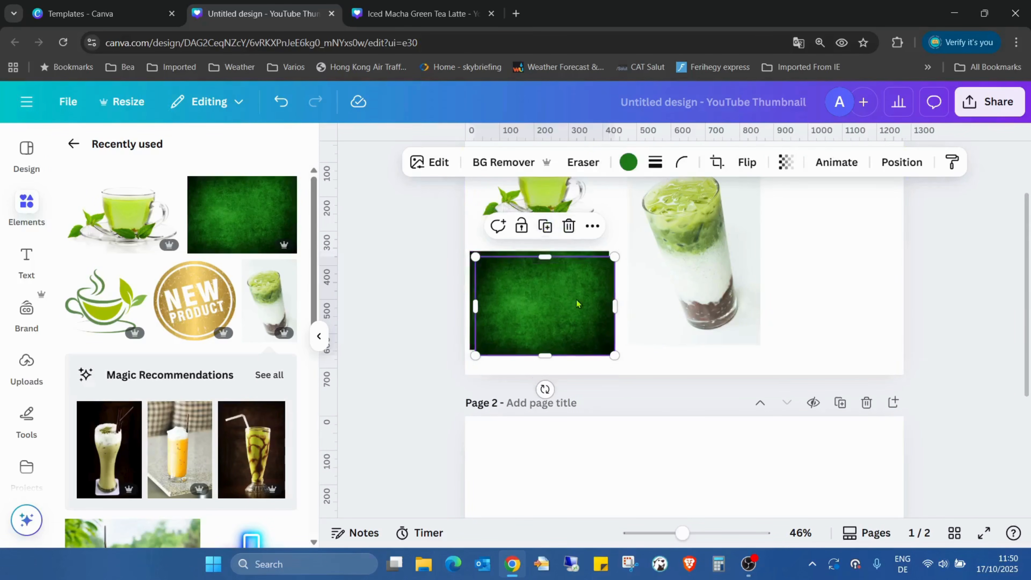
pyautogui.moveTo(578, 303); pyautogui.dragTo(610, 494)
pyautogui.scroll(-5, 656, 287)
pyautogui.moveTo(595, 280); pyautogui.dragTo(555, 242)
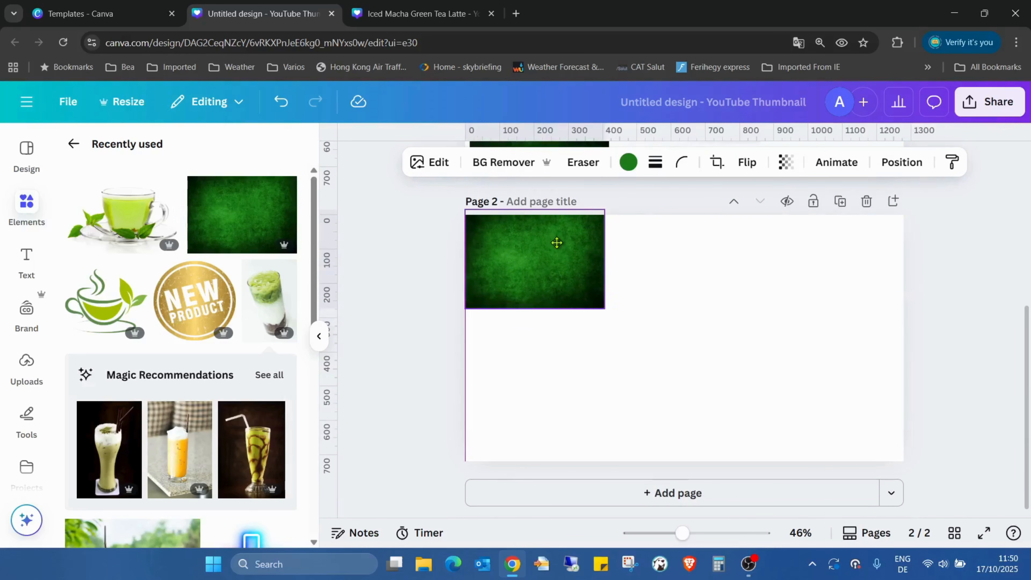
pyautogui.moveTo(607, 281); pyautogui.dragTo(905, 281)
pyautogui.moveTo(793, 316); pyautogui.dragTo(797, 465)
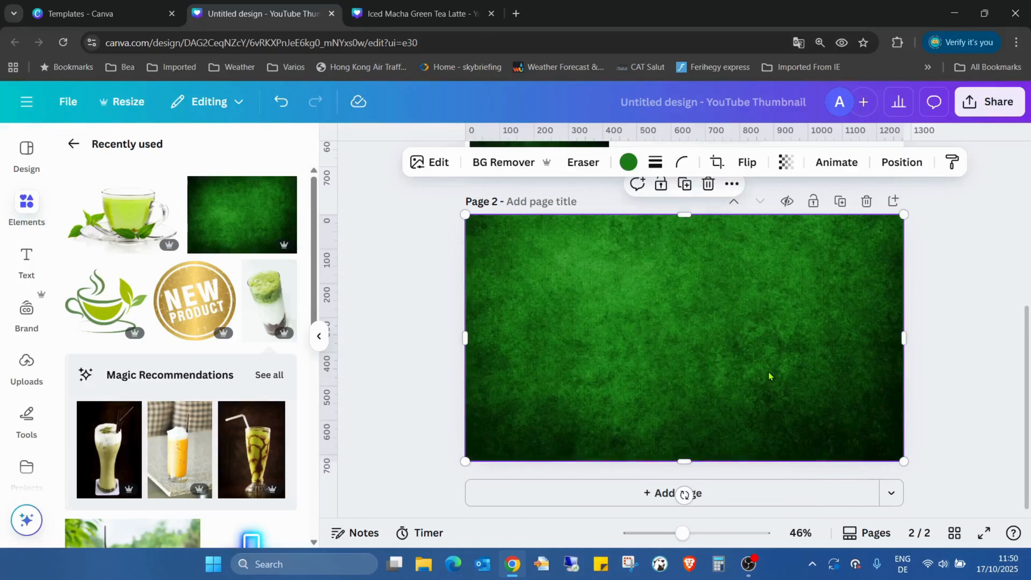
# Set the transparency of page 2's green texture image to 34.
pyautogui.click(780, 166)
pyautogui.moveTo(822, 222); pyautogui.dragTo(748, 233)
pyautogui.click(955, 277)
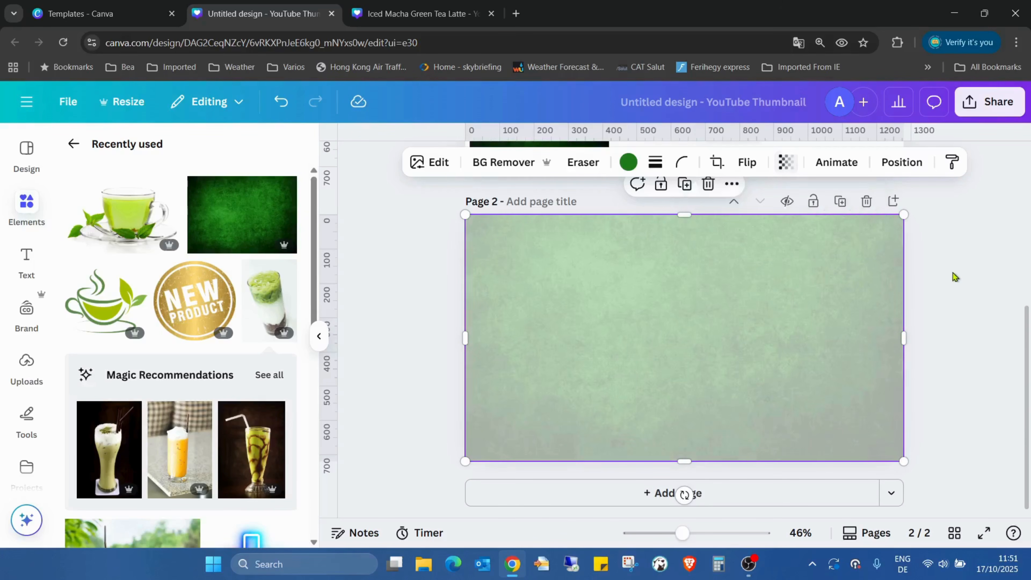
# Examine page 2 of the finished Iced Macha Green Tea Latte design as a reference, and return to the untitled thumbnail design.
pyautogui.scroll(5, 950, 279)
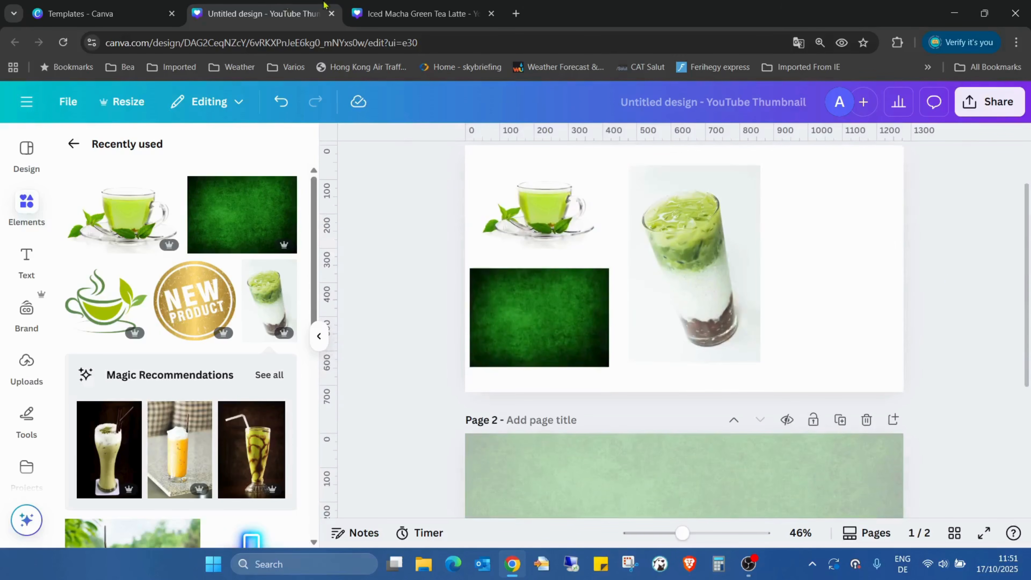
pyautogui.click(389, 13)
pyautogui.scroll(-5, 447, 325)
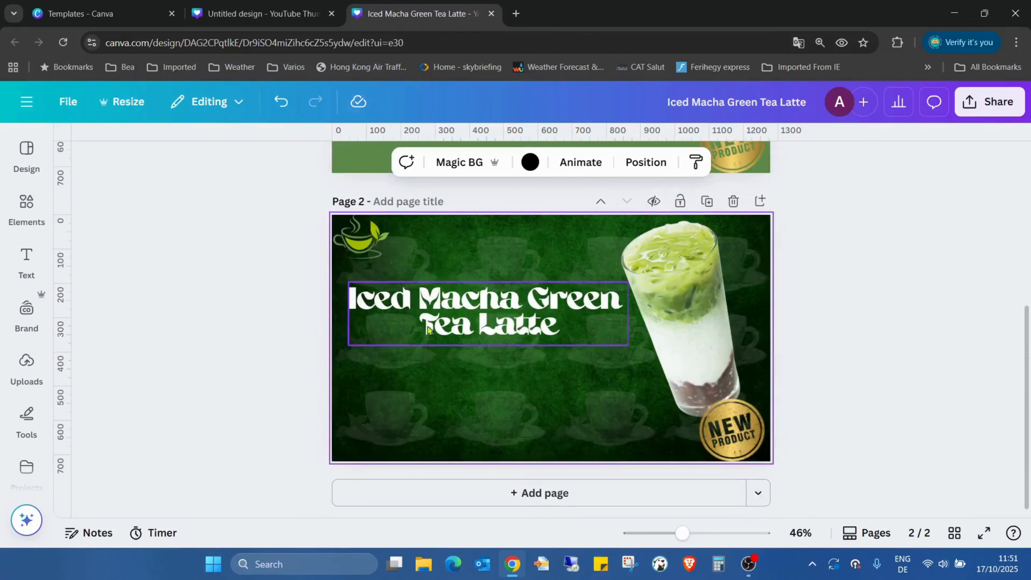
pyautogui.click(260, 13)
pyautogui.scroll(-5, 712, 380)
# Set page 2's background colour to black behind the green texture image, and realign the image to cover the page.
pyautogui.click(722, 341)
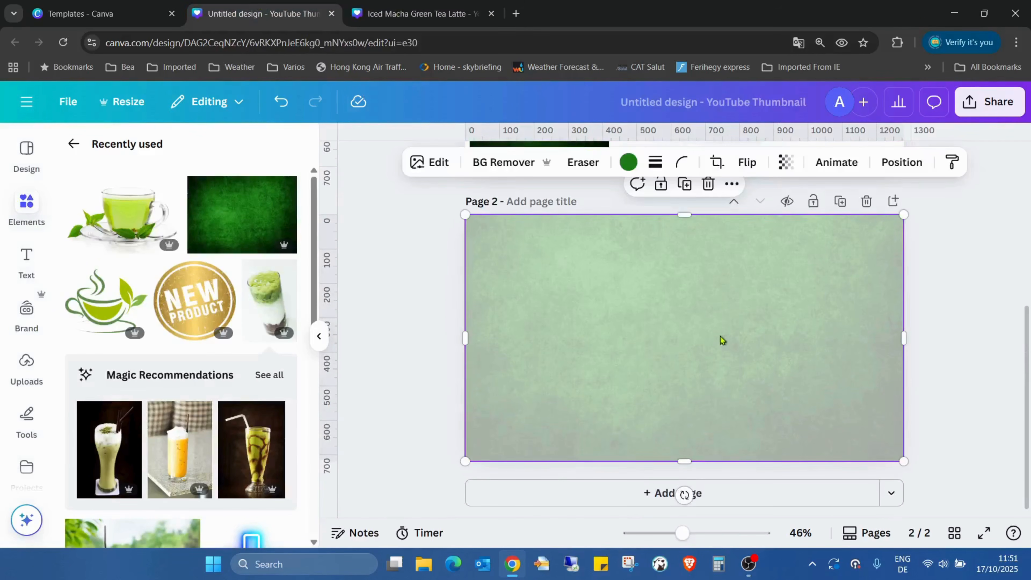
pyautogui.moveTo(702, 313); pyautogui.dragTo(702, 348)
pyautogui.click(576, 241)
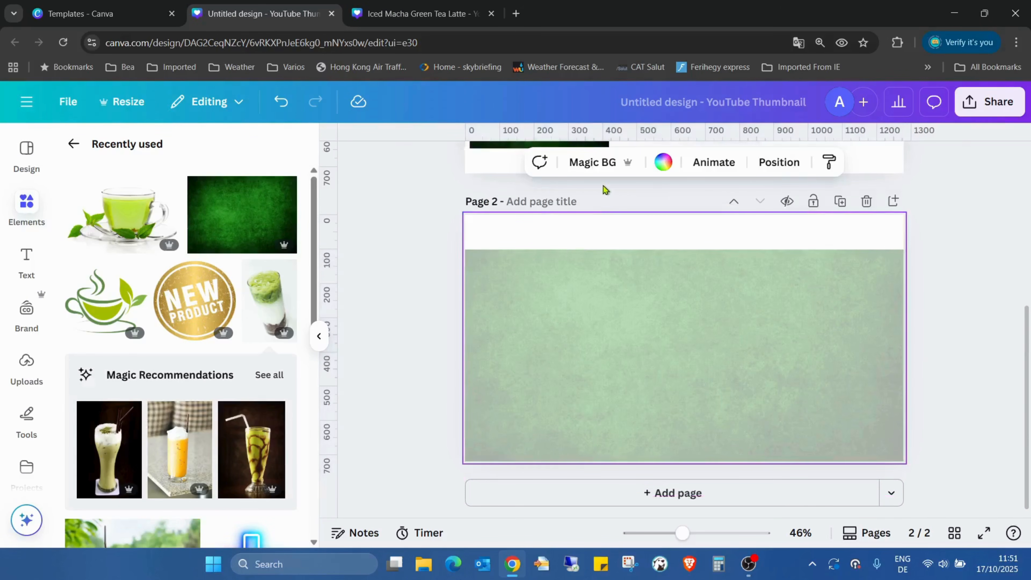
pyautogui.click(664, 164)
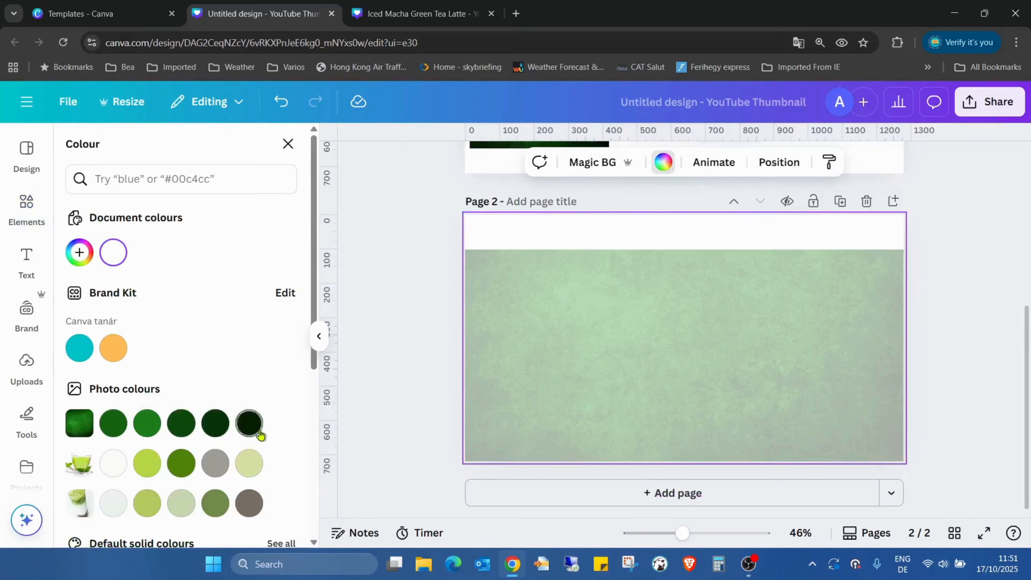
pyautogui.scroll(-3, 252, 431)
pyautogui.click(82, 451)
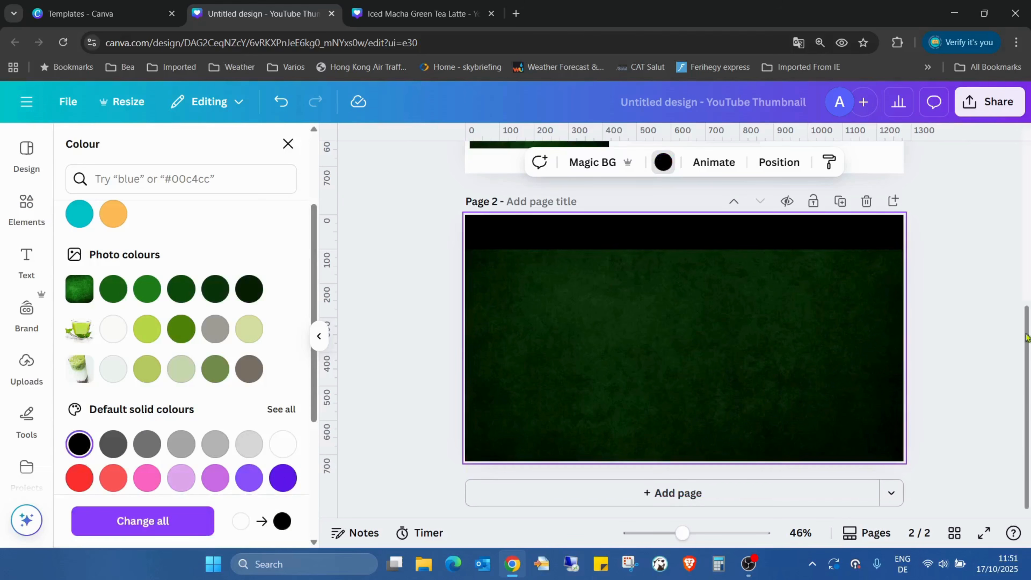
pyautogui.moveTo(824, 360); pyautogui.dragTo(822, 318)
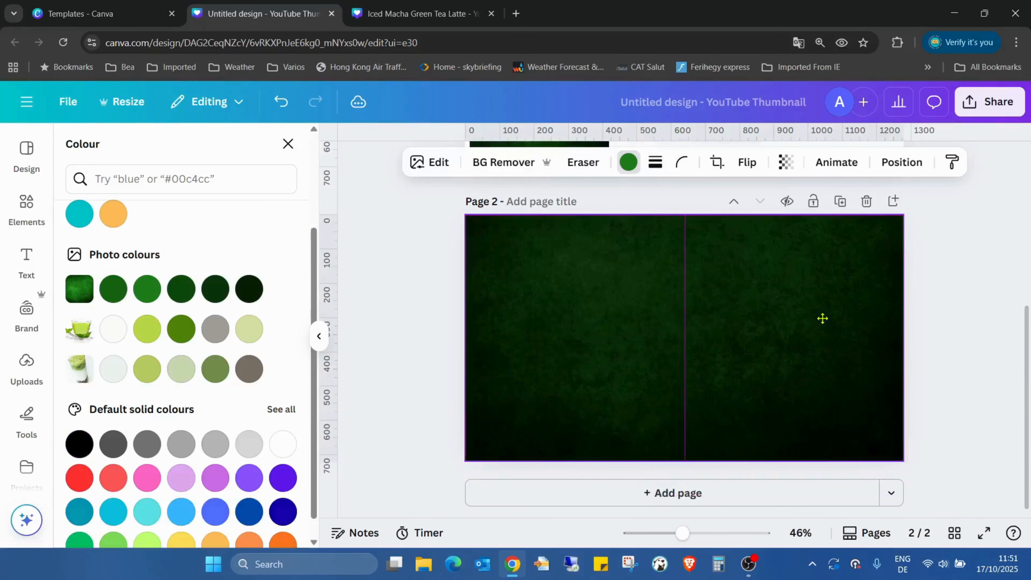
# Set the transparency of page 2's green texture image to 66.
pyautogui.click(794, 164)
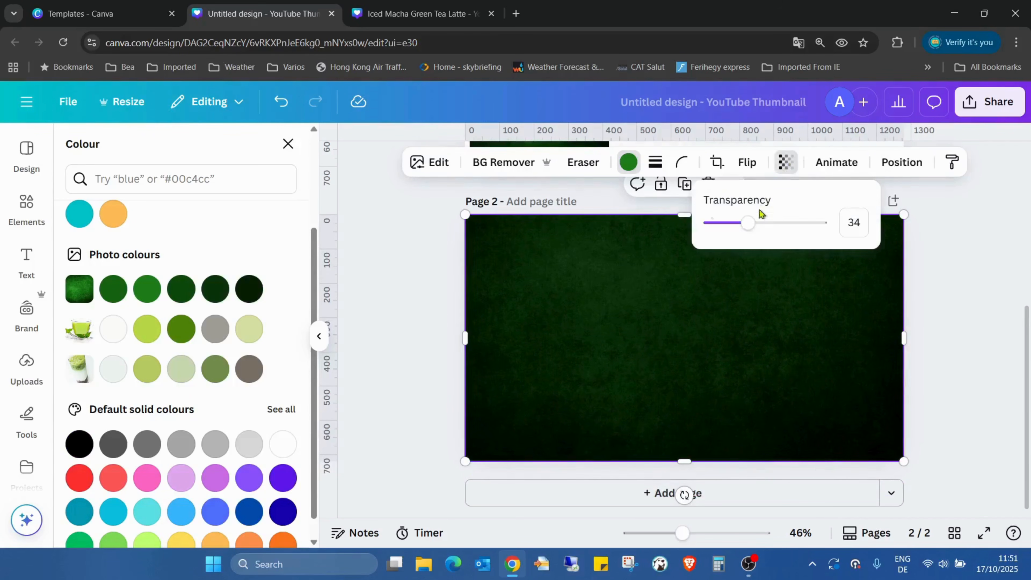
pyautogui.moveTo(745, 223); pyautogui.dragTo(784, 223)
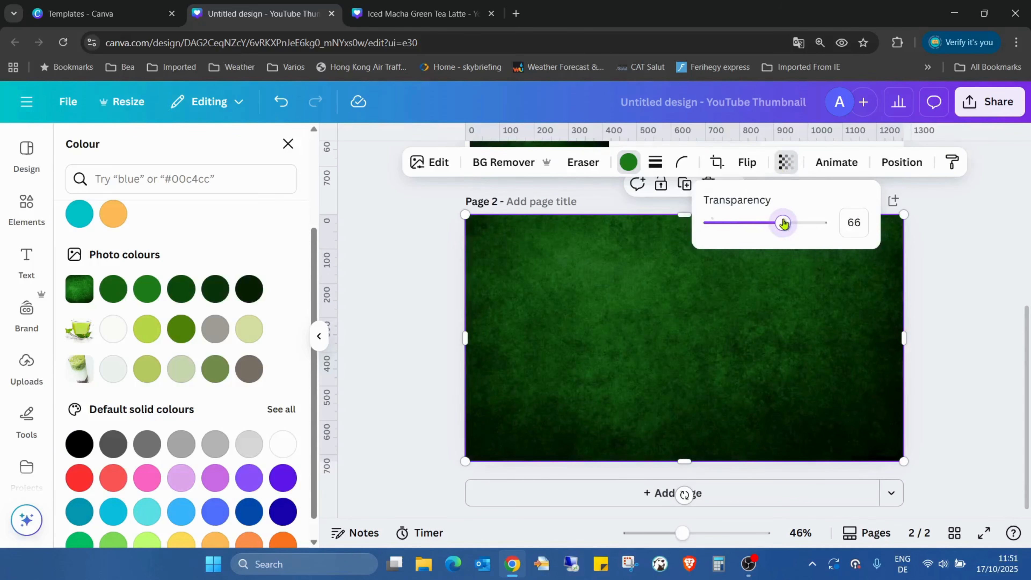
pyautogui.click(968, 257)
# Change page 2's background colour to dark grey #545454 and realign the green texture image over it.
pyautogui.moveTo(761, 277); pyautogui.dragTo(759, 324)
pyautogui.click(571, 245)
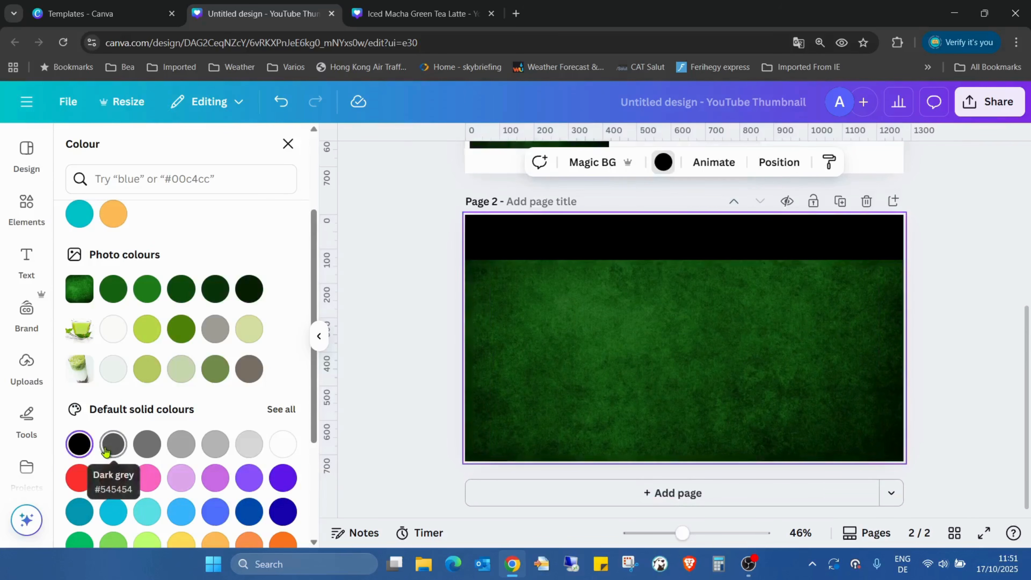
pyautogui.click(113, 443)
pyautogui.moveTo(587, 413); pyautogui.dragTo(591, 357)
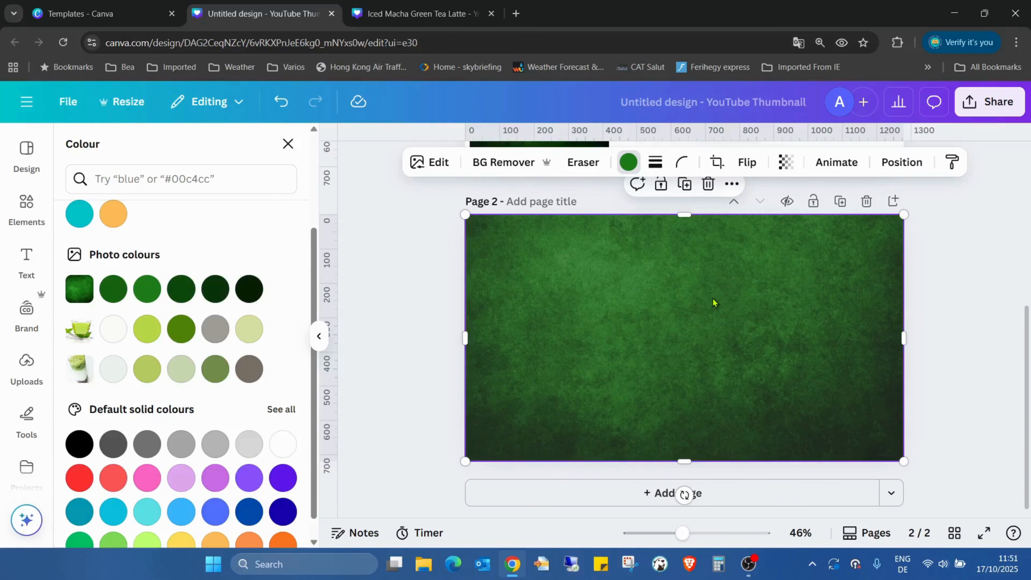
# Set page 2's background to the vertical grey-to-black default gradient and realign the green texture image to cover the page.
pyautogui.moveTo(684, 286); pyautogui.dragTo(684, 349)
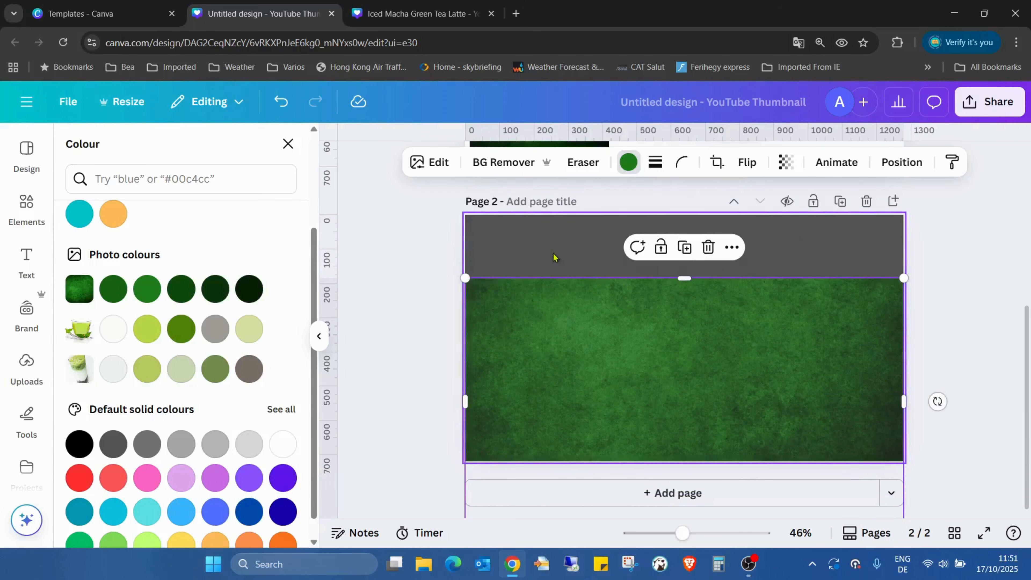
pyautogui.click(573, 262)
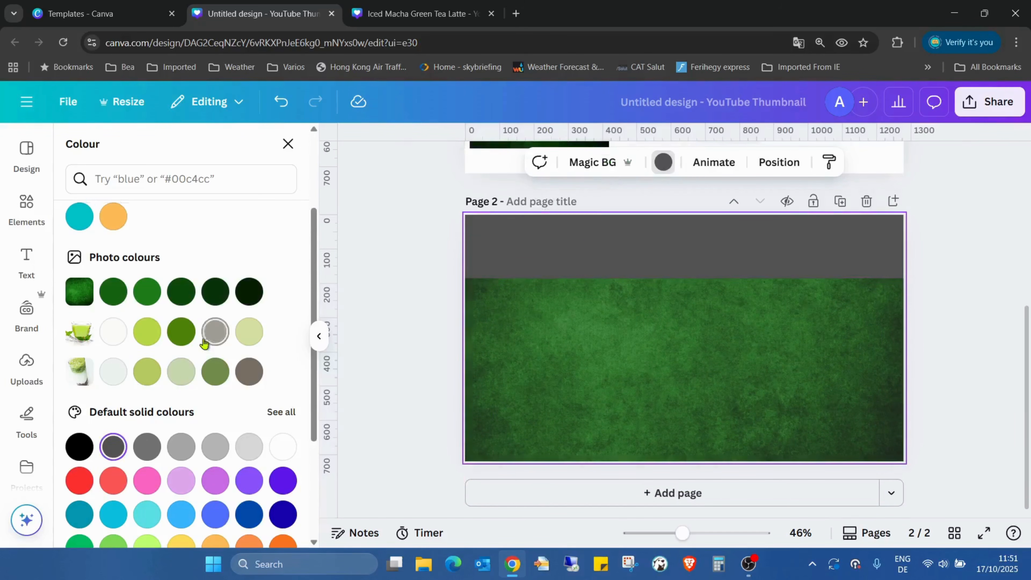
pyautogui.scroll(3, 183, 325)
pyautogui.scroll(5, 594, 190)
pyautogui.click(664, 163)
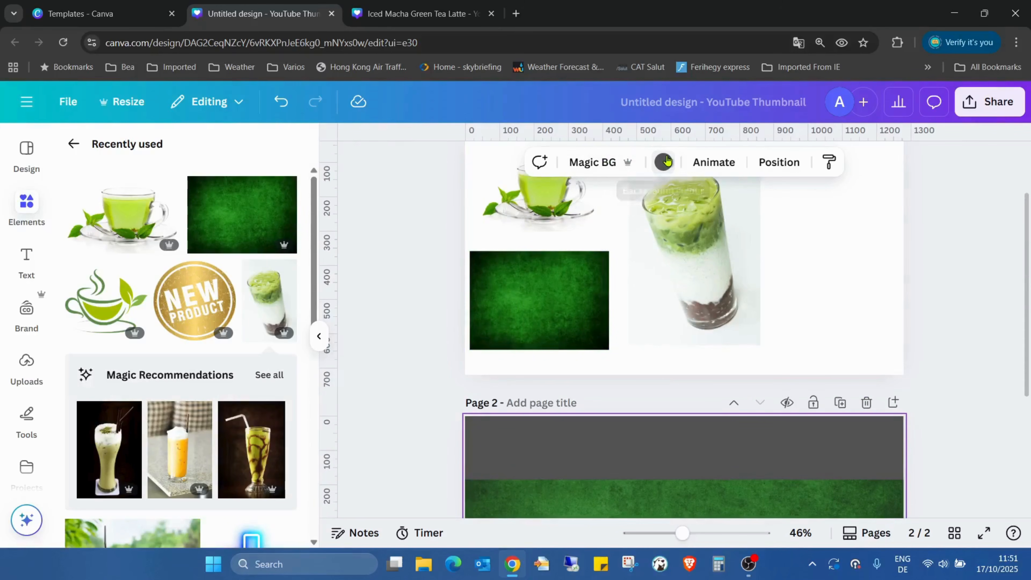
pyautogui.click(664, 162)
pyautogui.scroll(-5, 244, 309)
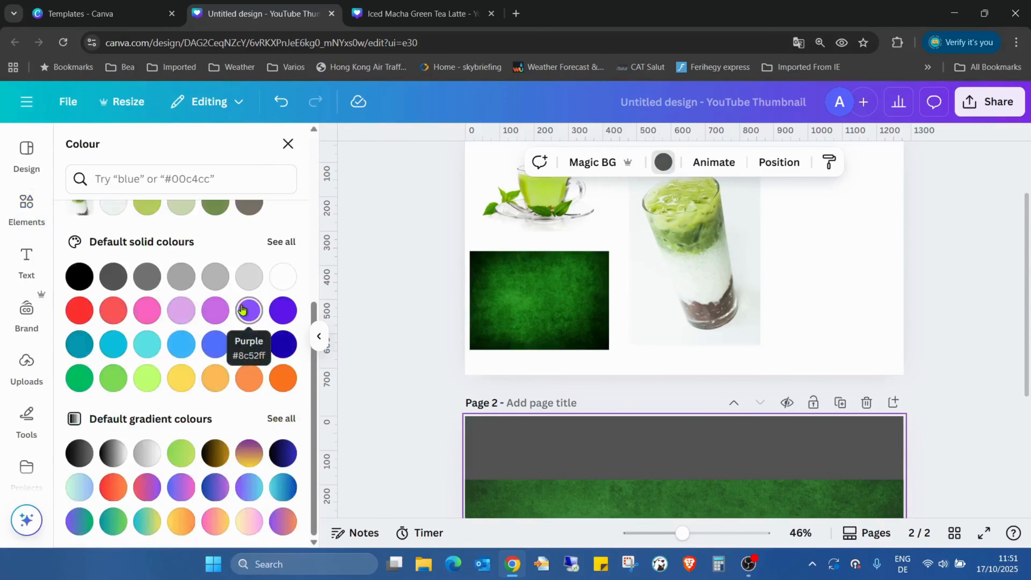
pyautogui.click(280, 418)
pyautogui.scroll(-5, 257, 308)
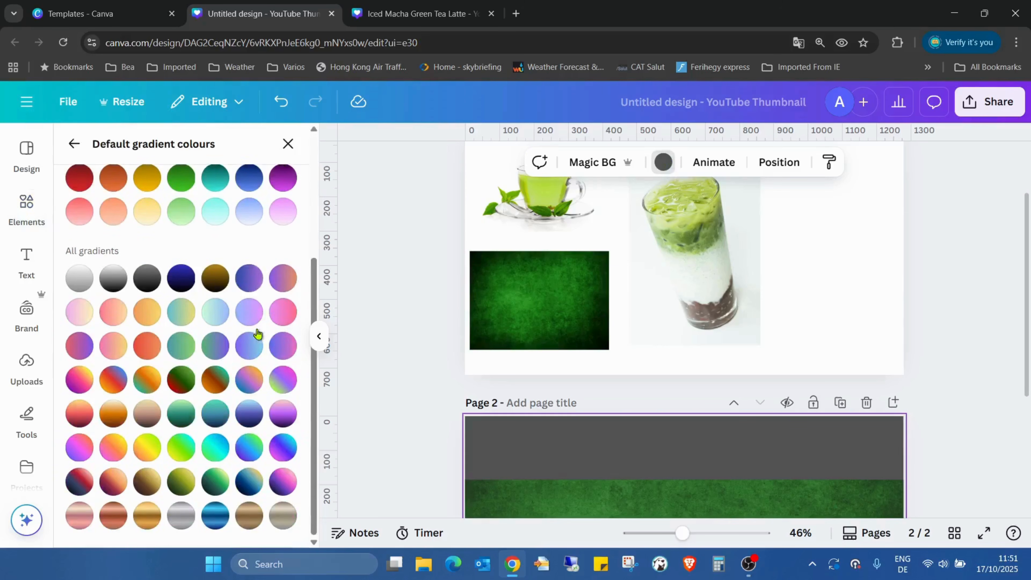
pyautogui.click(182, 524)
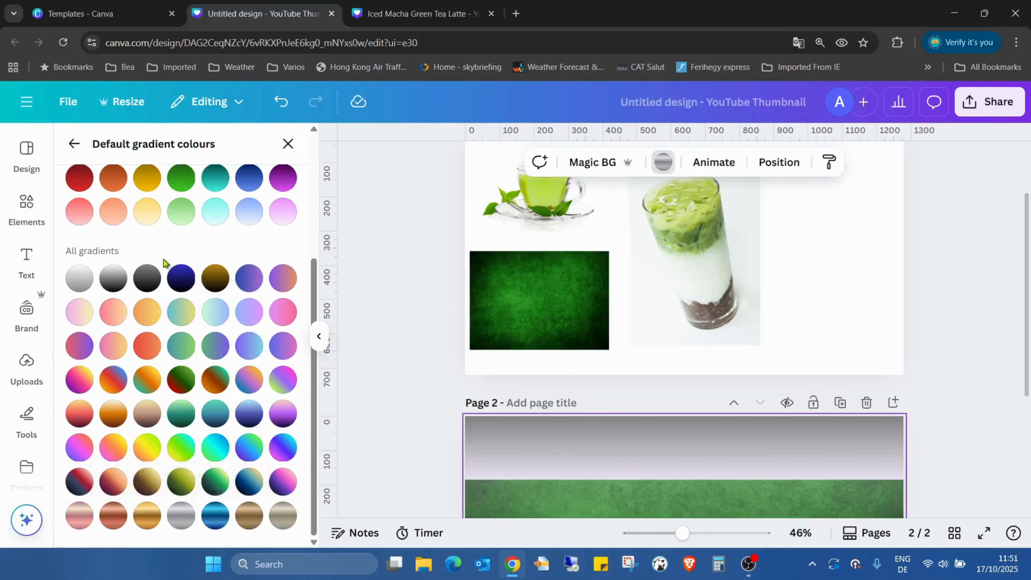
pyautogui.click(147, 278)
pyautogui.scroll(-5, 576, 372)
pyautogui.click(576, 367)
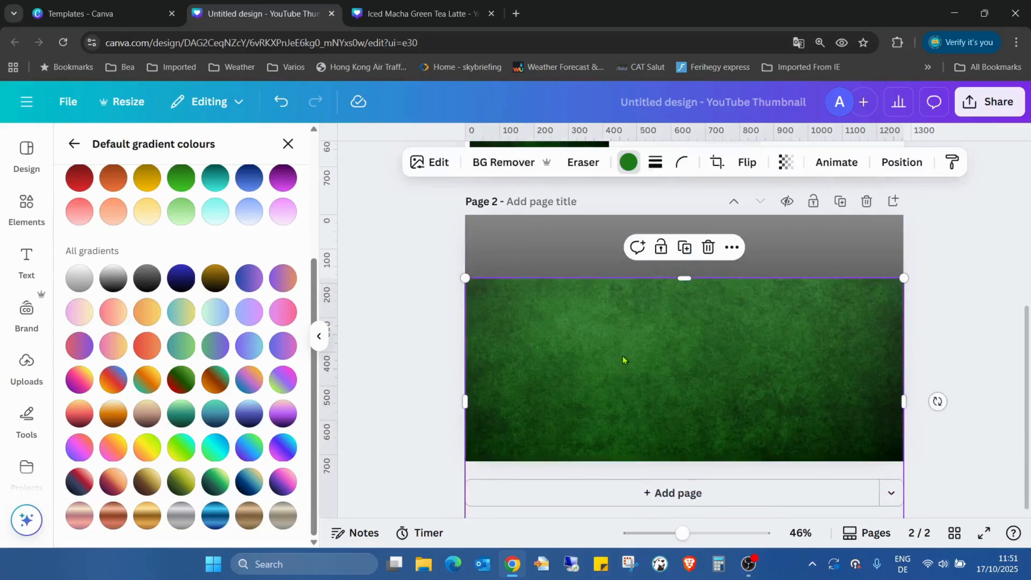
pyautogui.moveTo(621, 360); pyautogui.dragTo(625, 304)
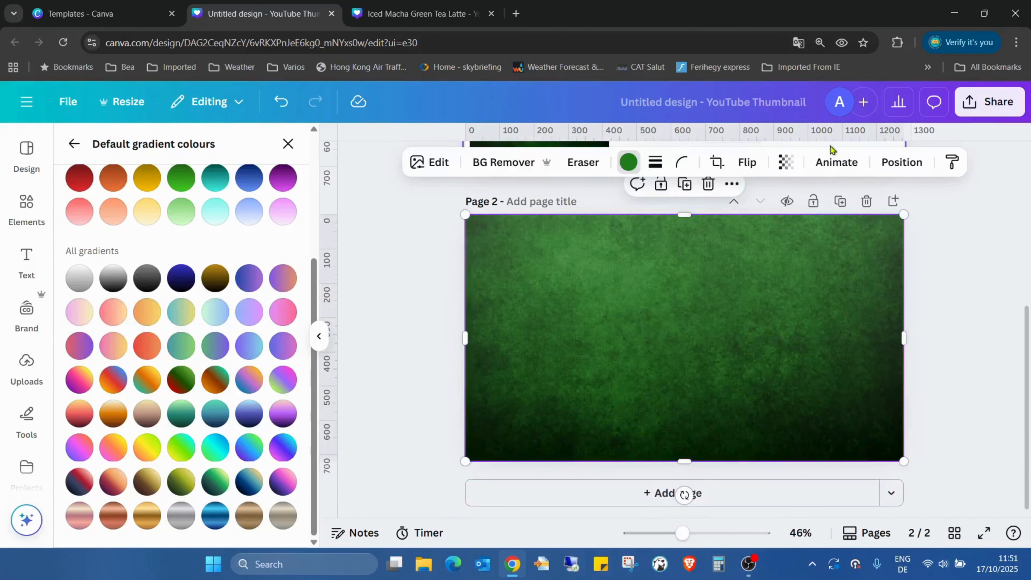
# Set the transparency of page 2's green texture image to 41 so the gradient background shows through, and deselect it.
pyautogui.click(786, 162)
pyautogui.moveTo(767, 222); pyautogui.dragTo(757, 227)
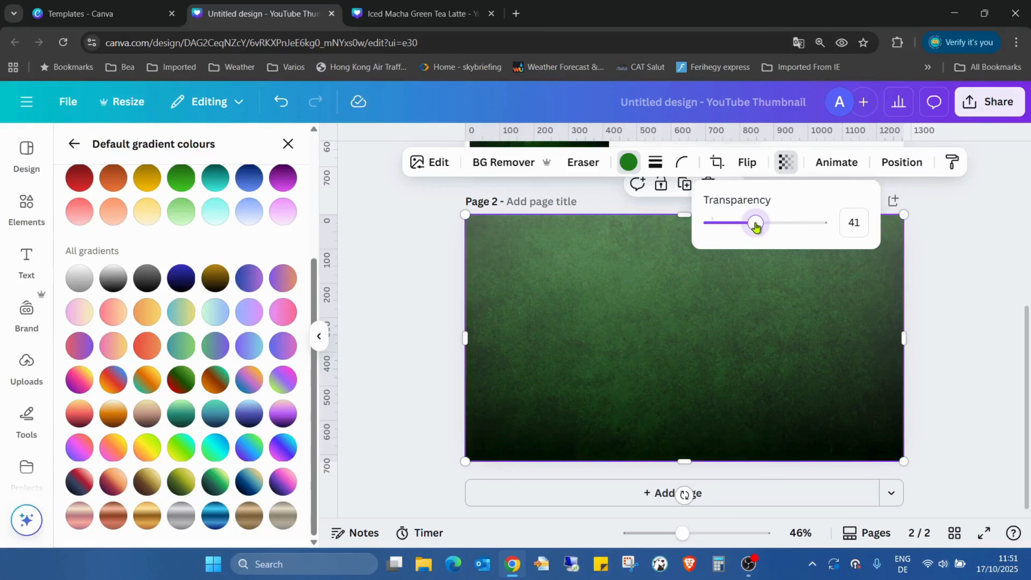
pyautogui.click(964, 251)
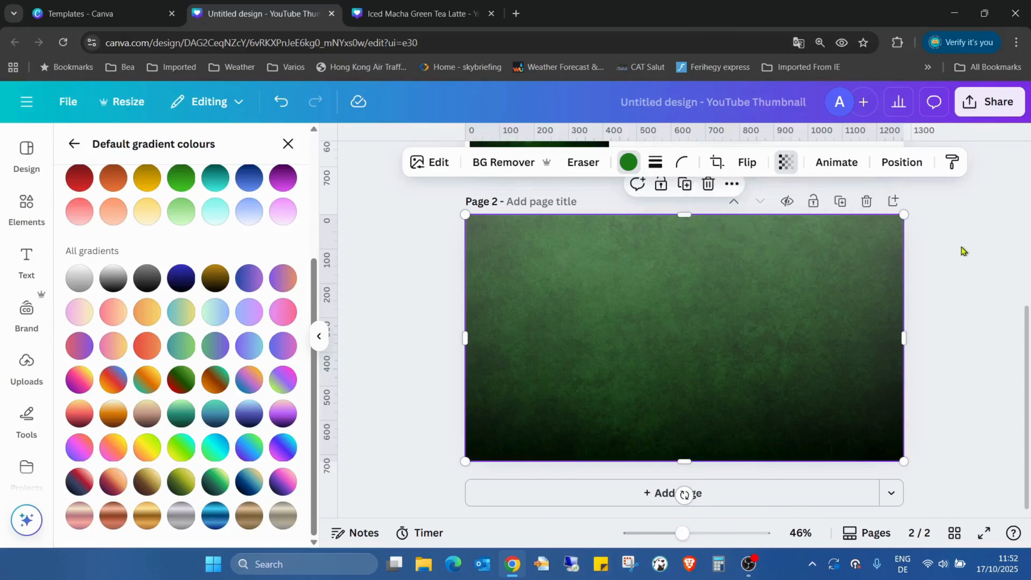
pyautogui.click(927, 309)
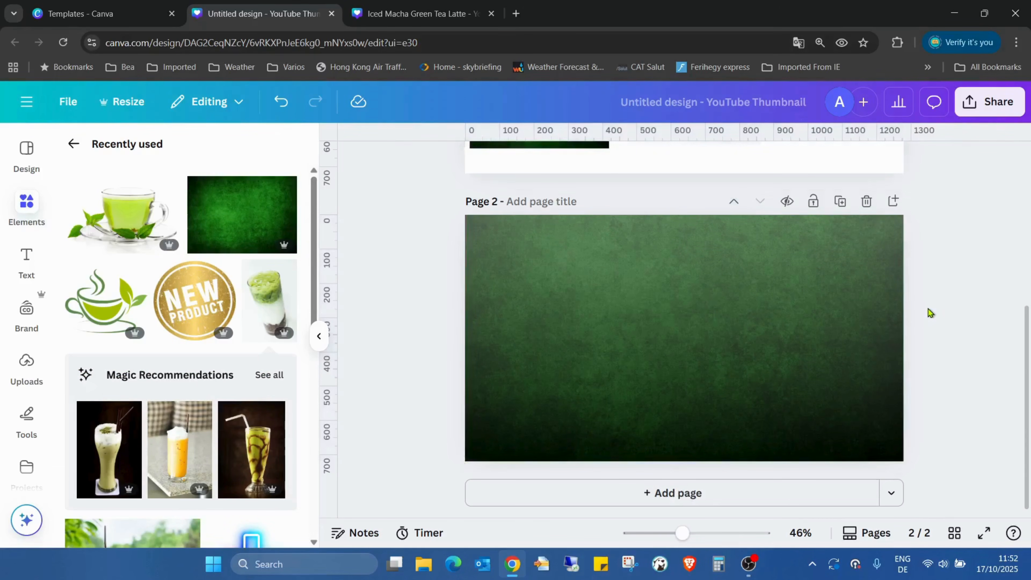
# Place a small opaque copy of the green texture image on page 2 for comparison, and delete it.
pyautogui.click(241, 219)
pyautogui.moveTo(703, 327); pyautogui.dragTo(634, 291)
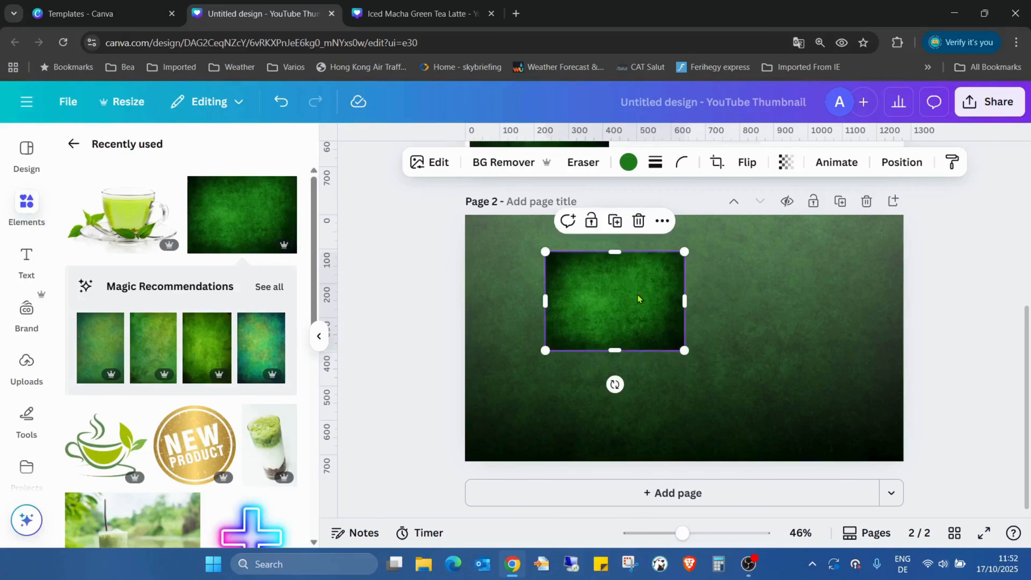
pyautogui.press('Delete')
pyautogui.click(638, 294)
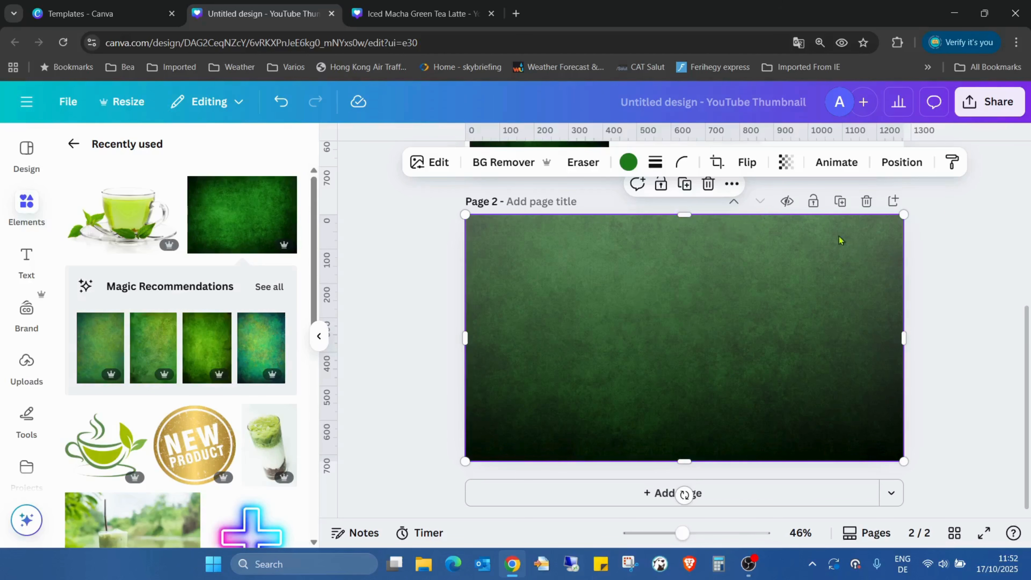
# Move the green teacup image from page 1 to page 2's upper-left corner and remove its background.
pyautogui.scroll(5, 976, 249)
pyautogui.click(549, 270)
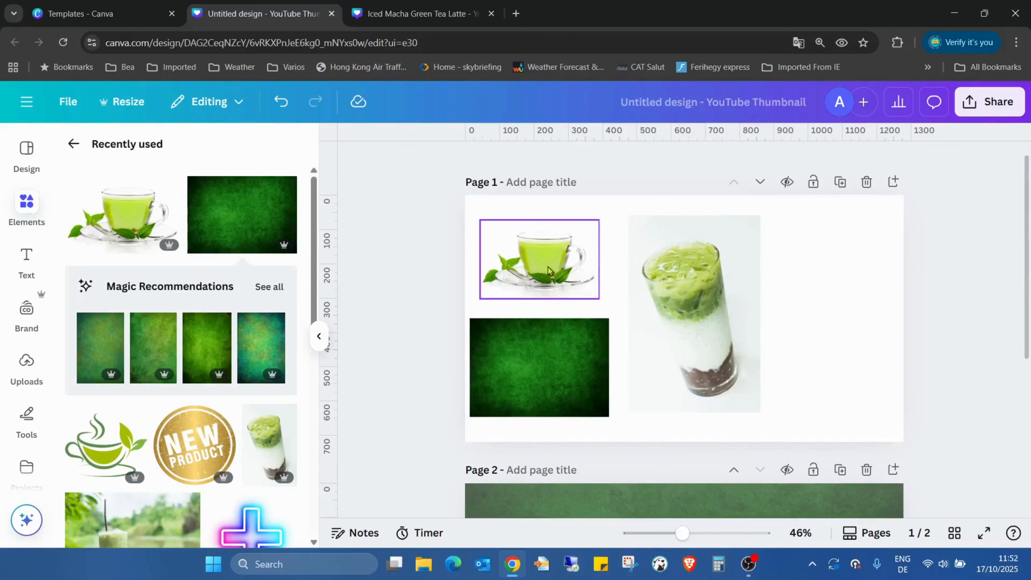
pyautogui.scroll(-3, 564, 274)
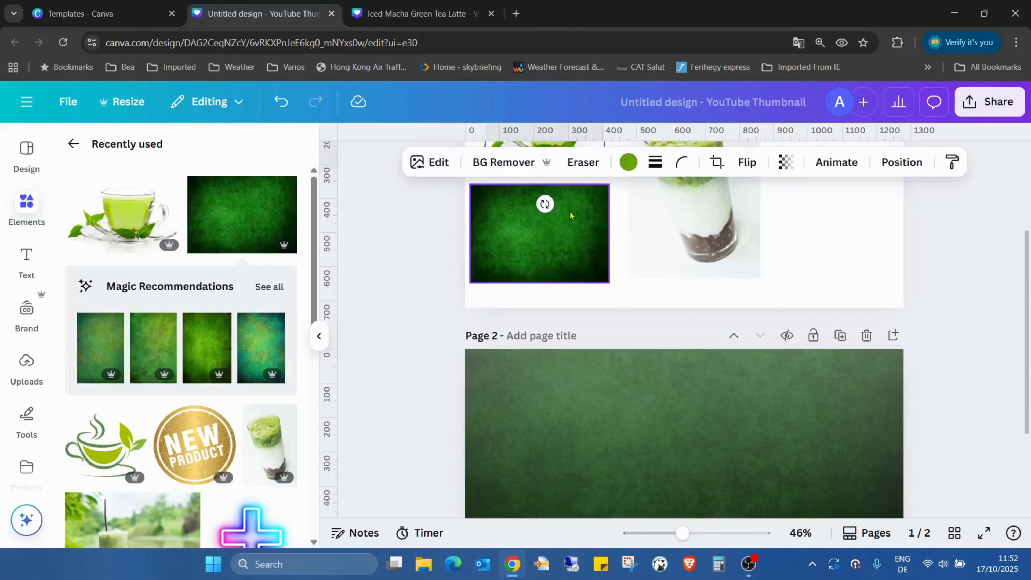
pyautogui.scroll(4, 578, 280)
pyautogui.moveTo(579, 280); pyautogui.dragTo(643, 438)
pyautogui.scroll(-5, 649, 236)
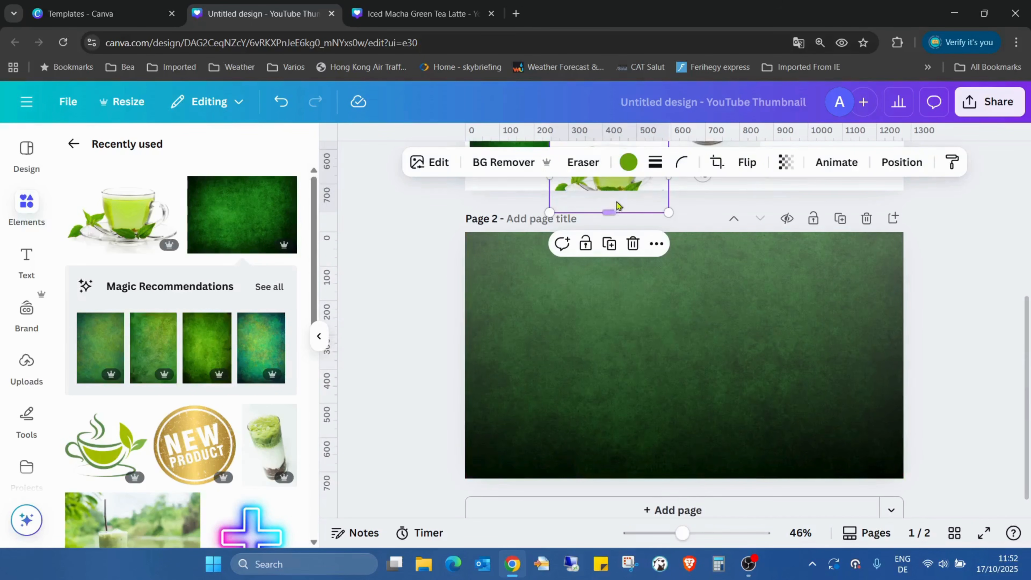
pyautogui.scroll(1, 633, 237)
pyautogui.moveTo(632, 236); pyautogui.dragTo(518, 323)
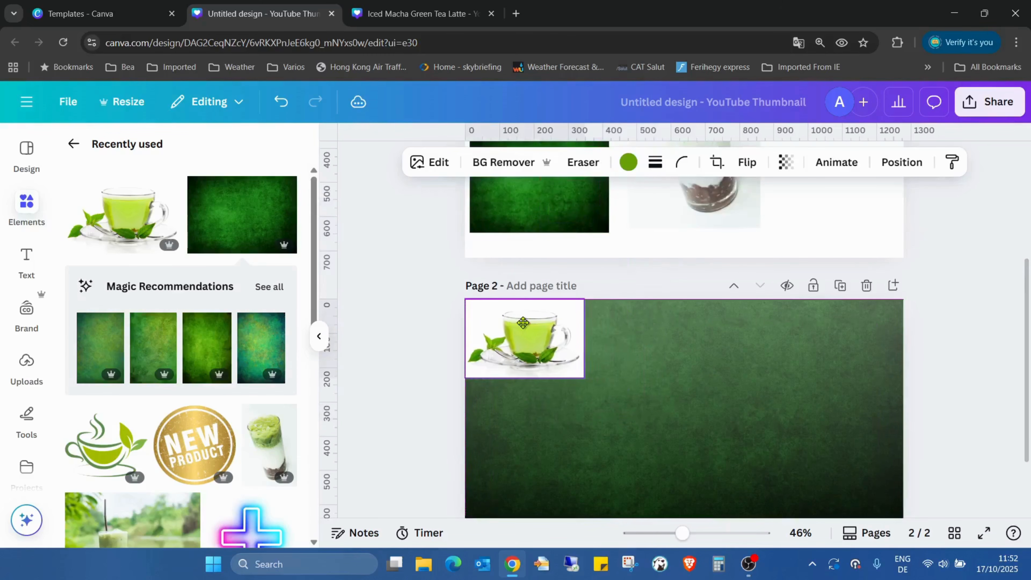
pyautogui.click(503, 162)
pyautogui.scroll(-2, 717, 294)
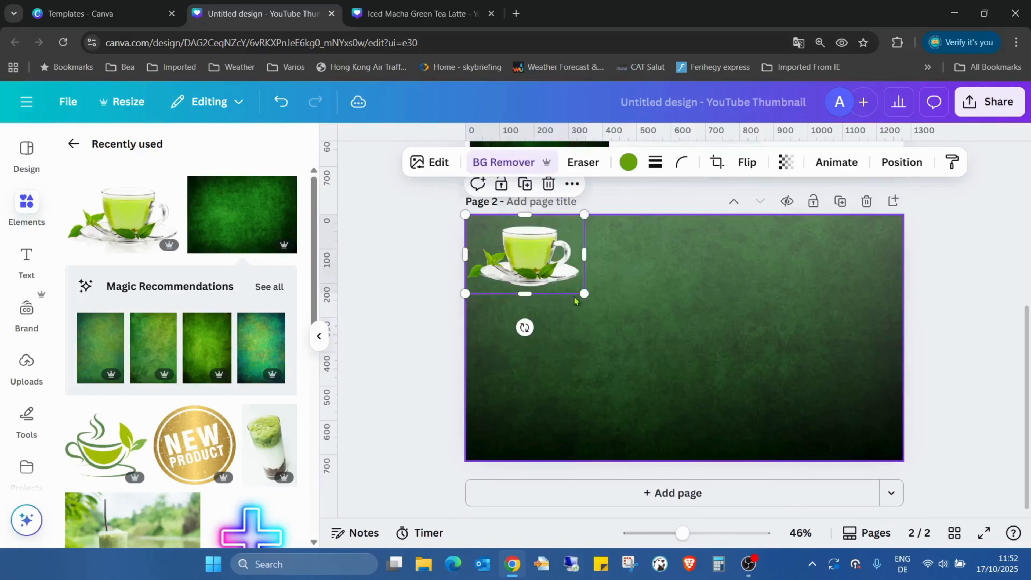
# Duplicate page 2 with its green texture and teacup cutout, and compare the copy with the original.
pyautogui.click(658, 307)
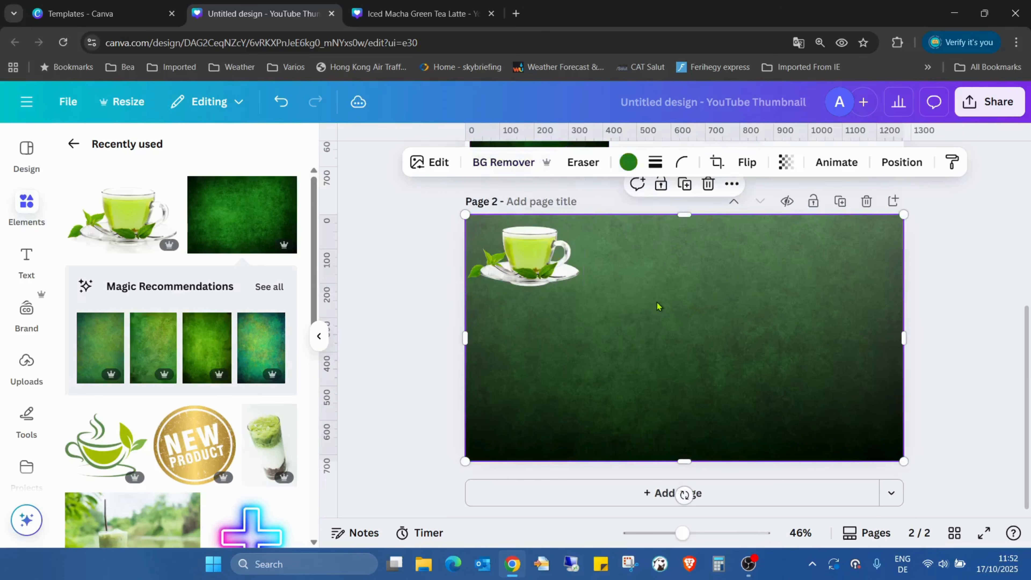
pyautogui.click(840, 201)
pyautogui.scroll(2, 649, 325)
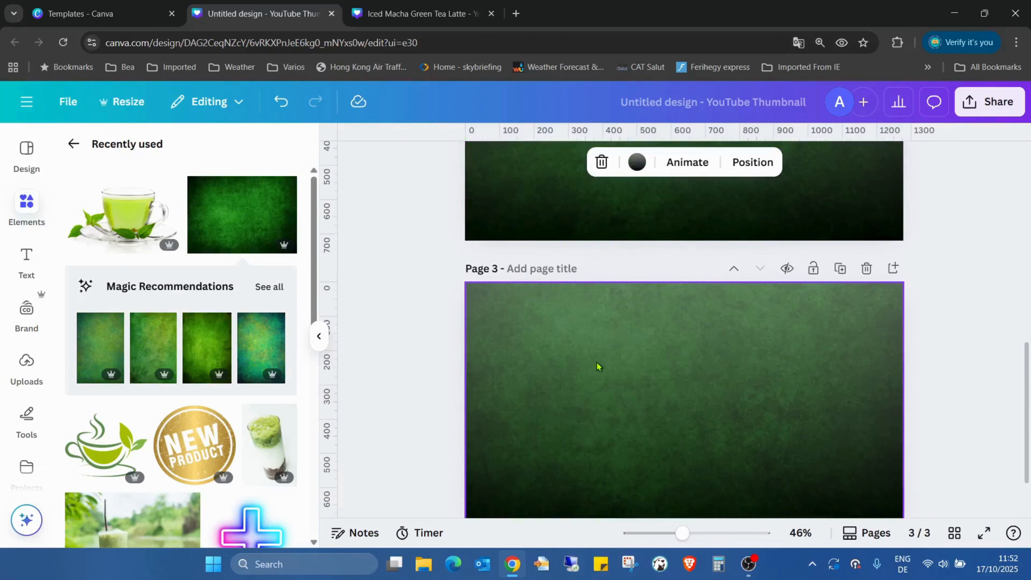
pyautogui.click(598, 368)
pyautogui.scroll(5, 576, 350)
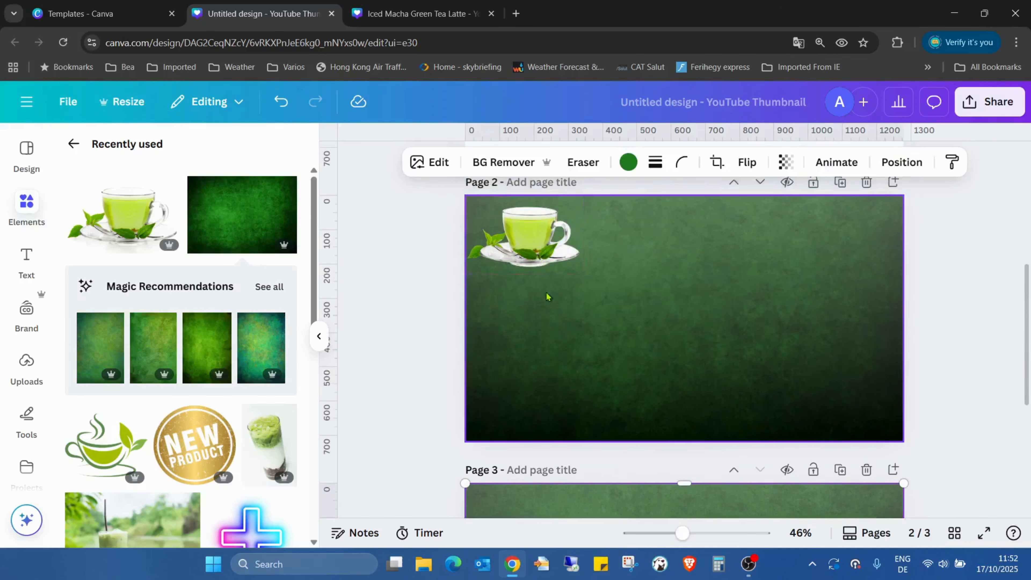
pyautogui.scroll(-3, 559, 462)
pyautogui.scroll(-3, 633, 434)
pyautogui.click(529, 257)
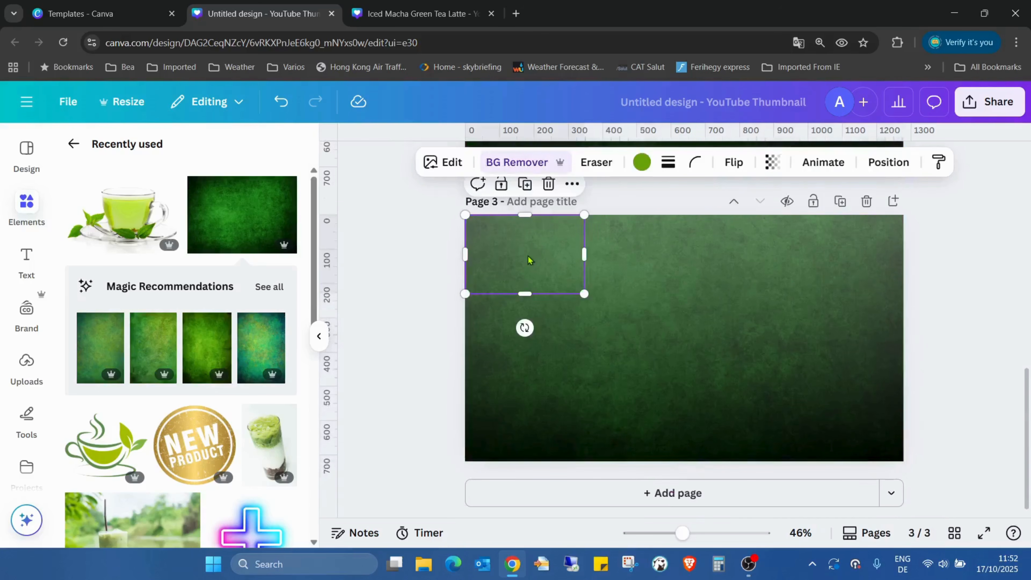
pyautogui.moveTo(528, 257)
pyautogui.mouseDown()
pyautogui.moveTo(585, 282)
pyautogui.moveTo(504, 254)
pyautogui.moveTo(526, 256)
pyautogui.mouseUp()
pyautogui.click(691, 306)
pyautogui.scroll(5, 693, 315)
pyautogui.scroll(1, 694, 320)
pyautogui.scroll(-1, 609, 284)
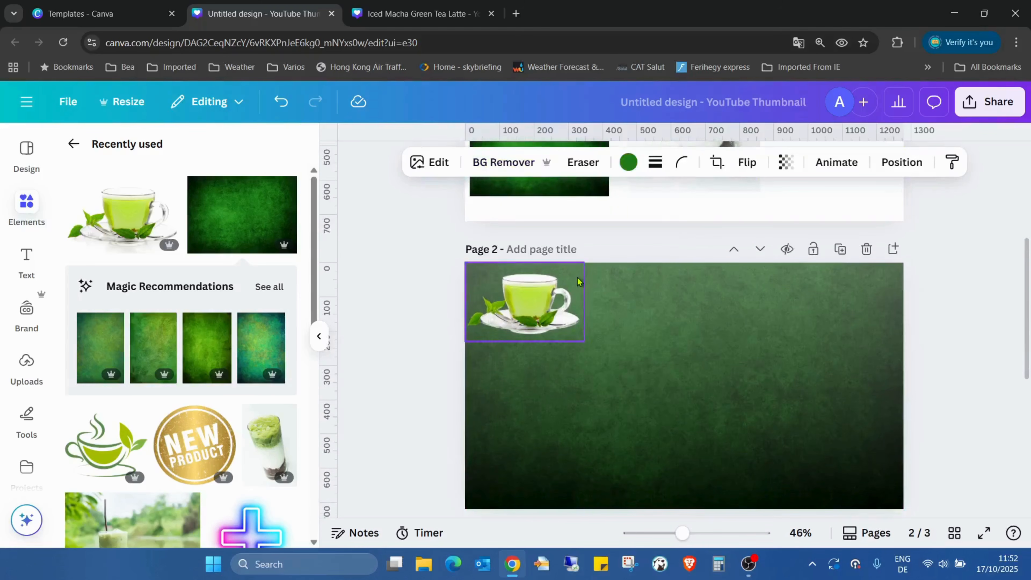
# Set the transparency of page 2's teacup image to 10.
pyautogui.click(537, 292)
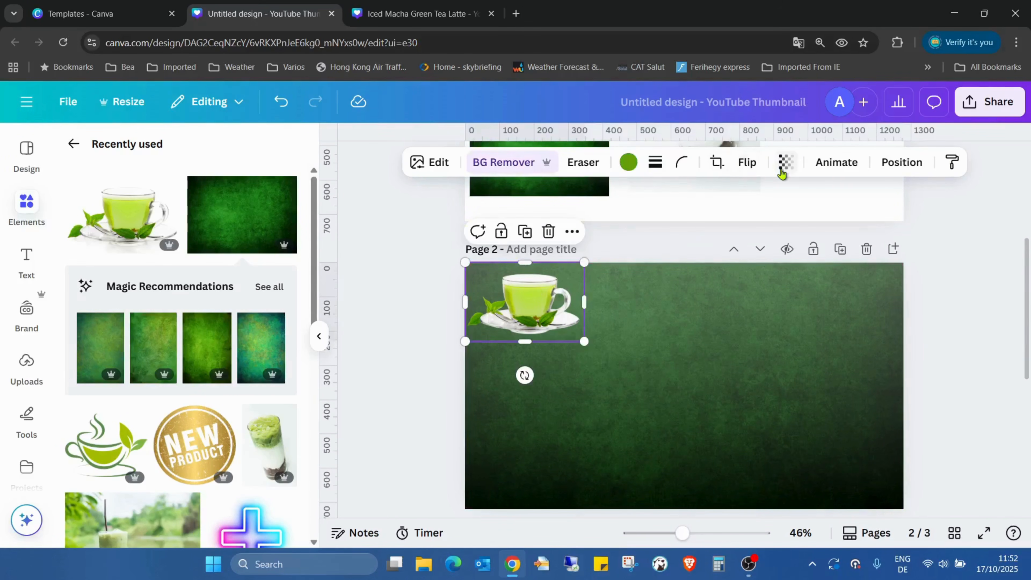
pyautogui.click(785, 162)
pyautogui.moveTo(825, 223); pyautogui.dragTo(722, 235)
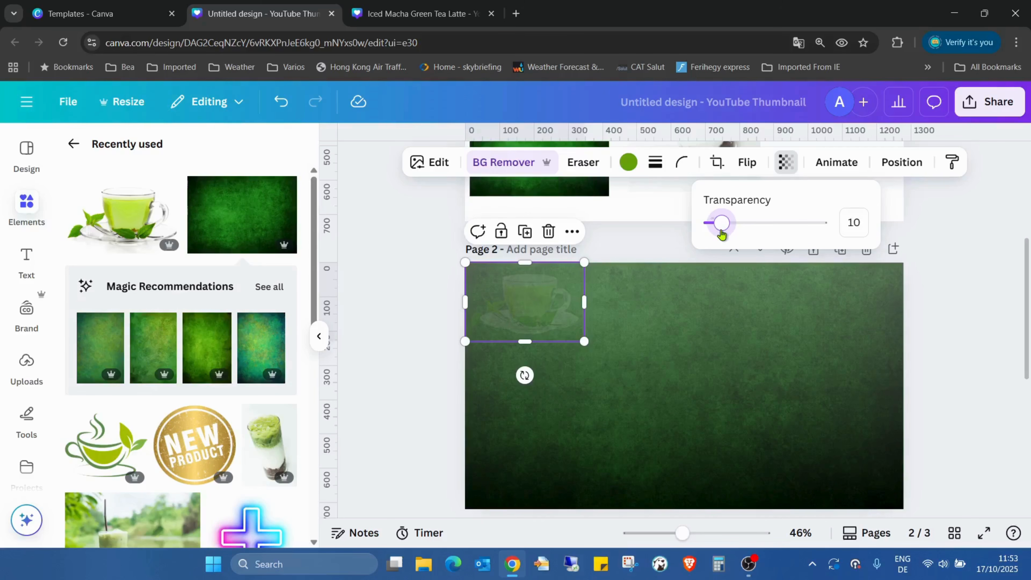
# Apply the Custom Duotone effect in light grey and black to page 2's faded teacup, and deselect it.
pyautogui.click(515, 317)
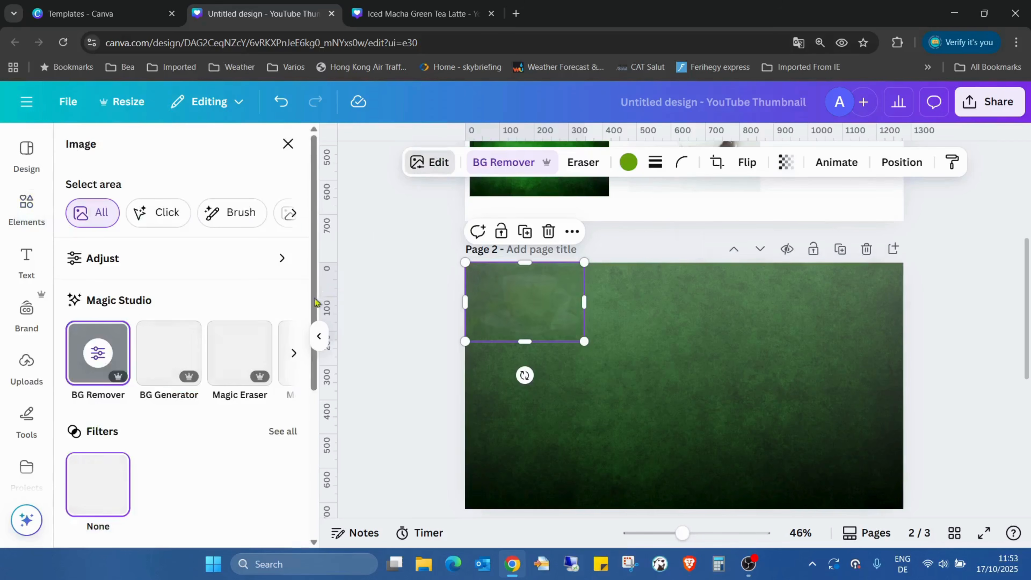
pyautogui.scroll(-5, 144, 308)
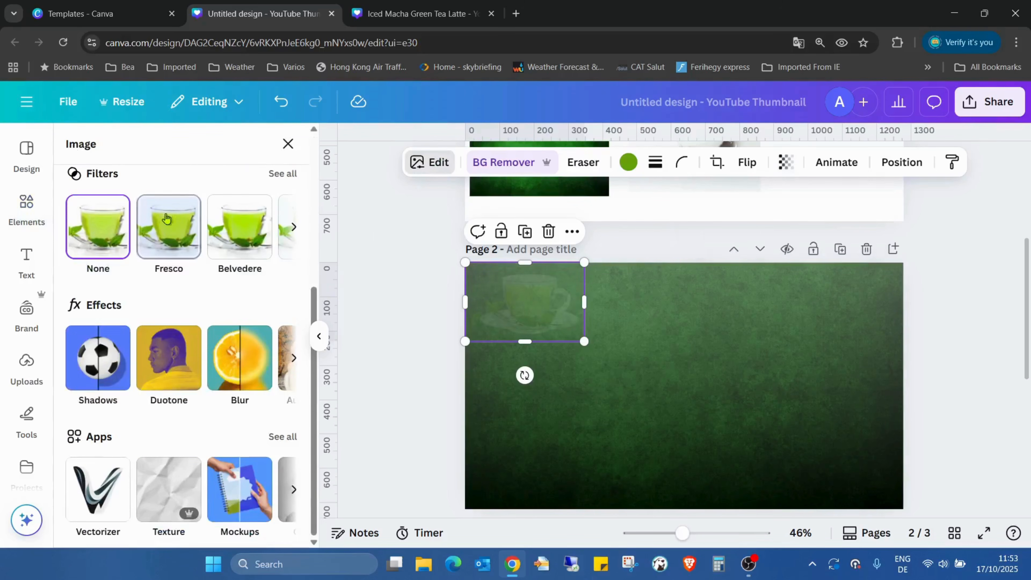
pyautogui.click(162, 362)
pyautogui.click(94, 317)
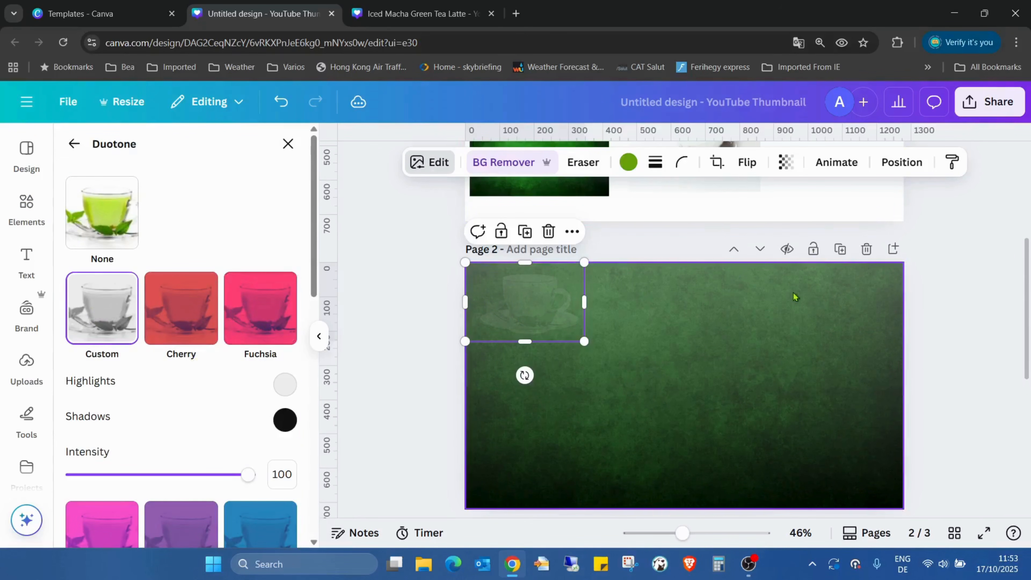
pyautogui.click(971, 246)
pyautogui.scroll(-2, 967, 248)
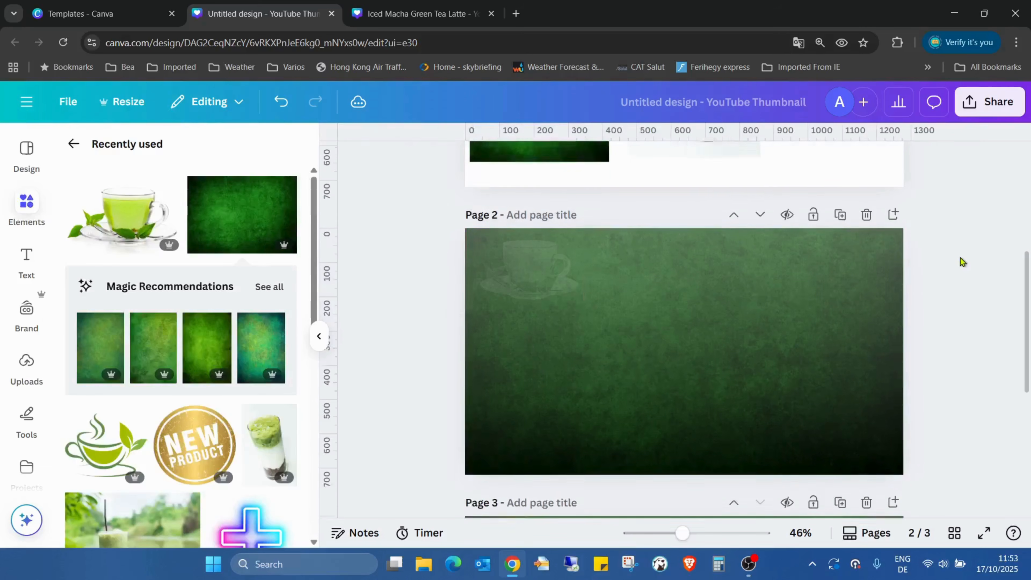
# Duplicate page 2's faded teacup three times to form a row of four side by side across the page's upper edge.
pyautogui.click(525, 267)
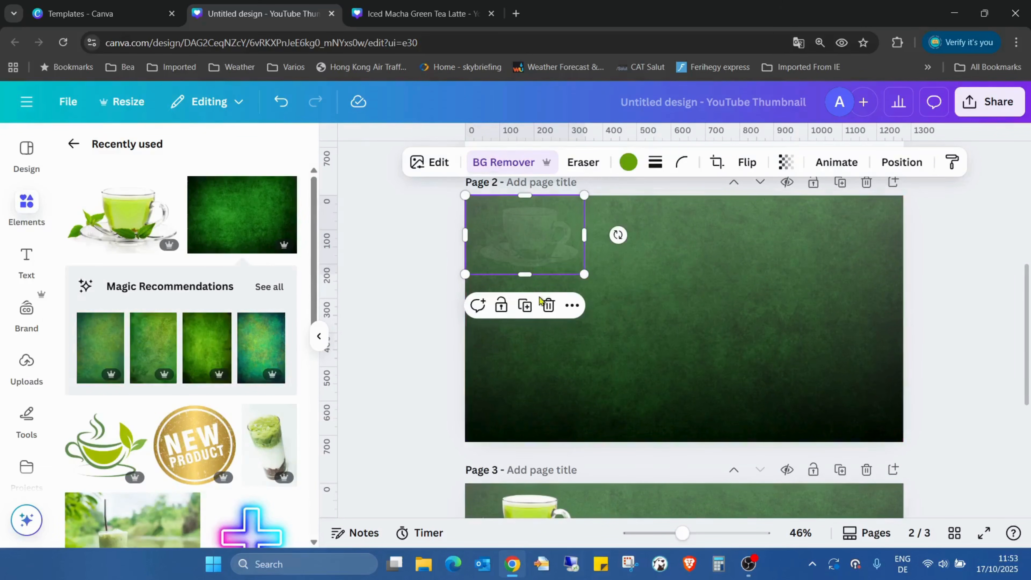
pyautogui.click(525, 307)
pyautogui.moveTo(539, 258); pyautogui.dragTo(656, 244)
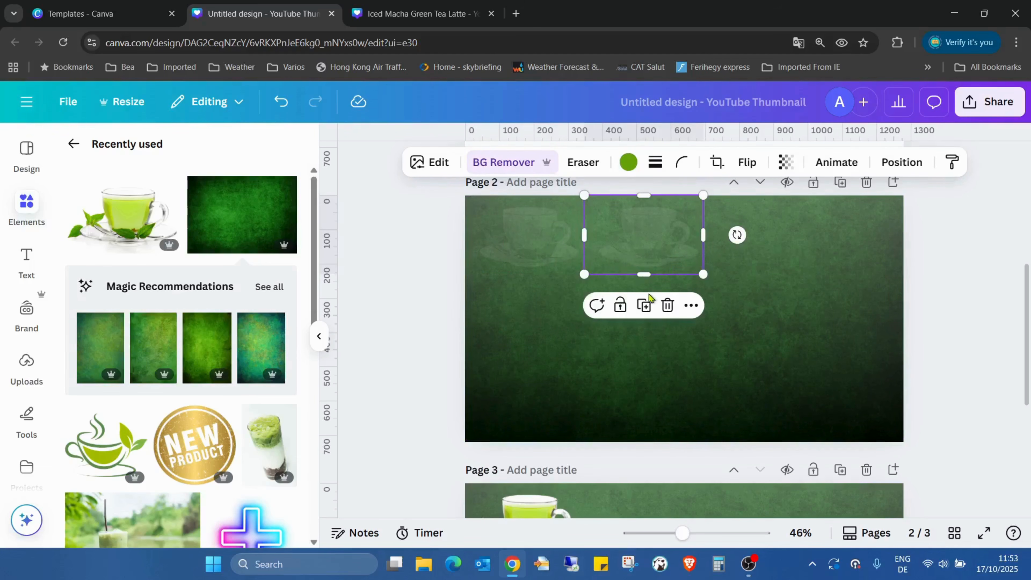
pyautogui.click(646, 304)
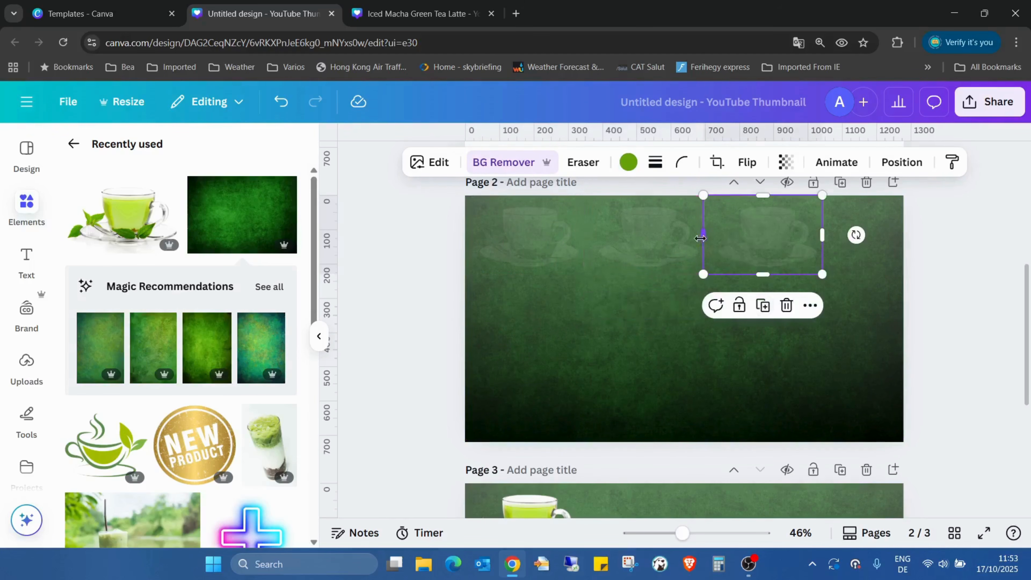
pyautogui.click(775, 306)
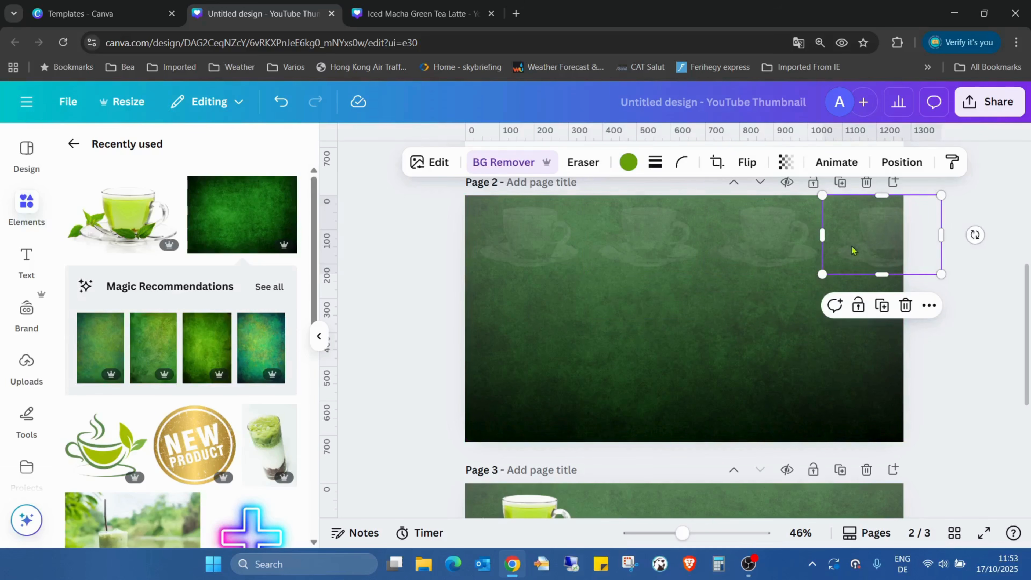
# Duplicate the row of four faded teacups twice to fill page 2 with three evenly spaced rows.
pyautogui.click(559, 333)
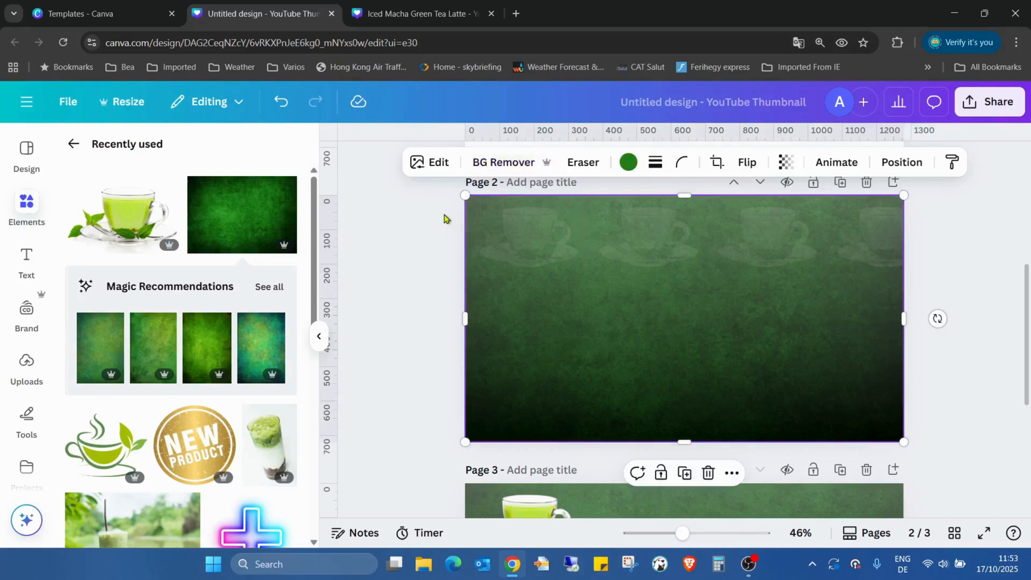
pyautogui.moveTo(444, 220); pyautogui.dragTo(936, 294)
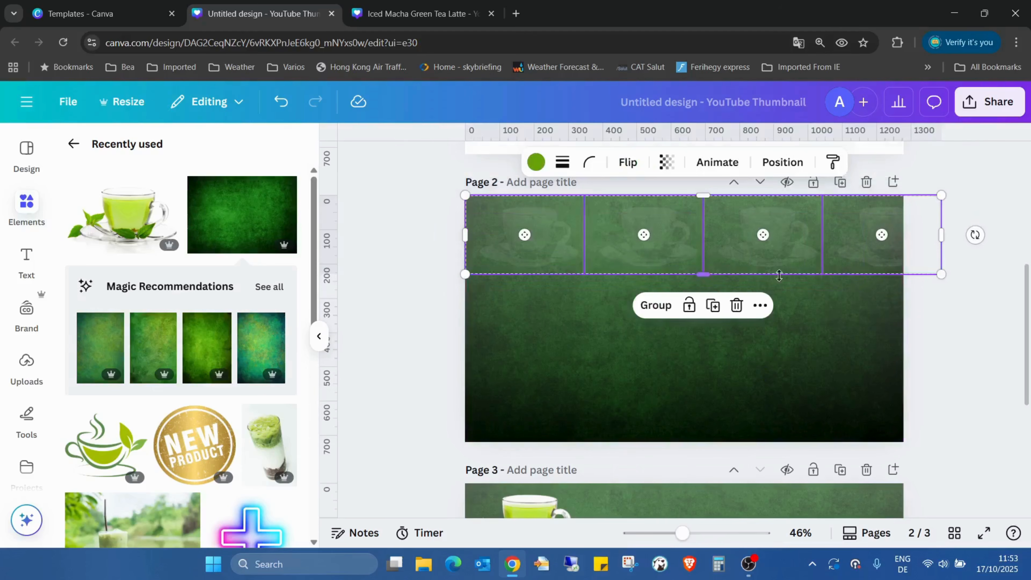
pyautogui.click(713, 306)
pyautogui.moveTo(730, 231); pyautogui.dragTo(717, 297)
pyautogui.click(711, 246)
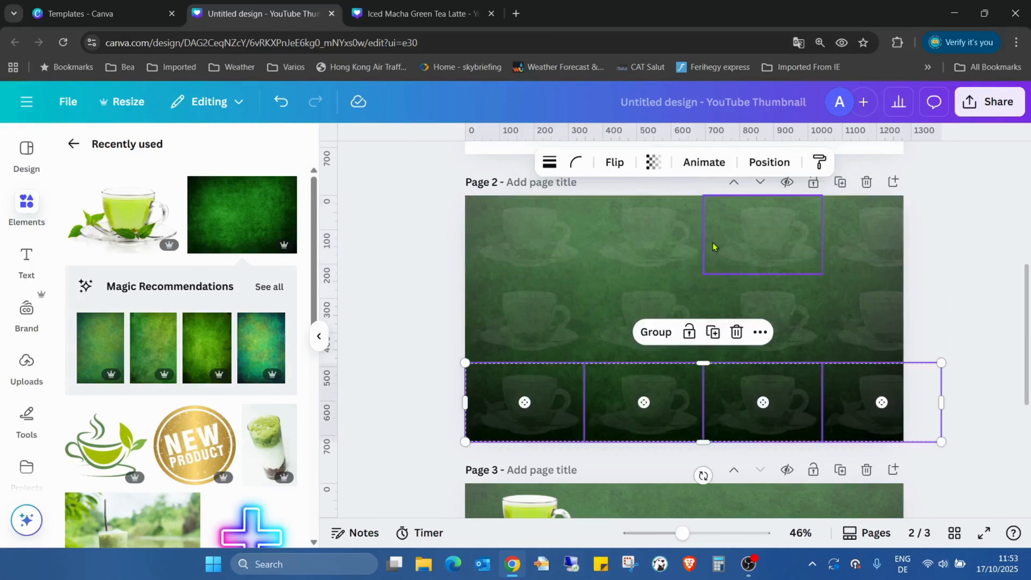
pyautogui.click(976, 259)
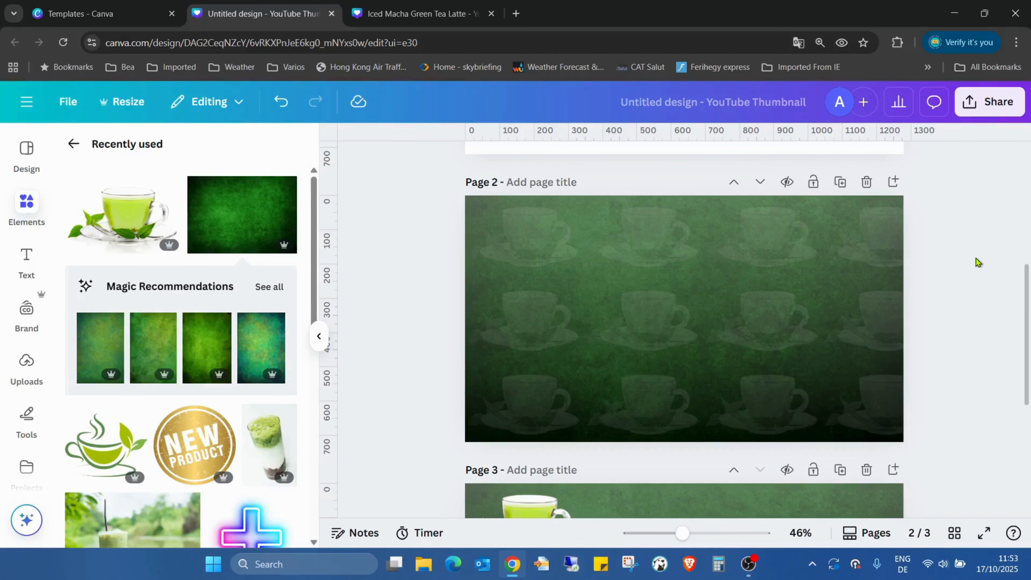
# Apply the Custom Duotone effect in light grey and black to page 3's teacup, and deselect it.
pyautogui.scroll(-5, 975, 258)
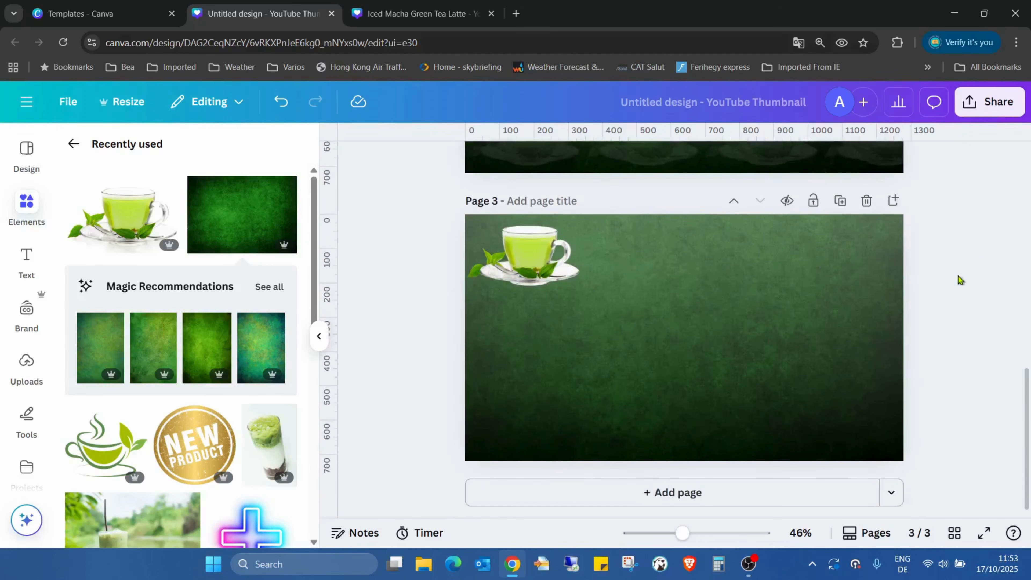
pyautogui.click(545, 260)
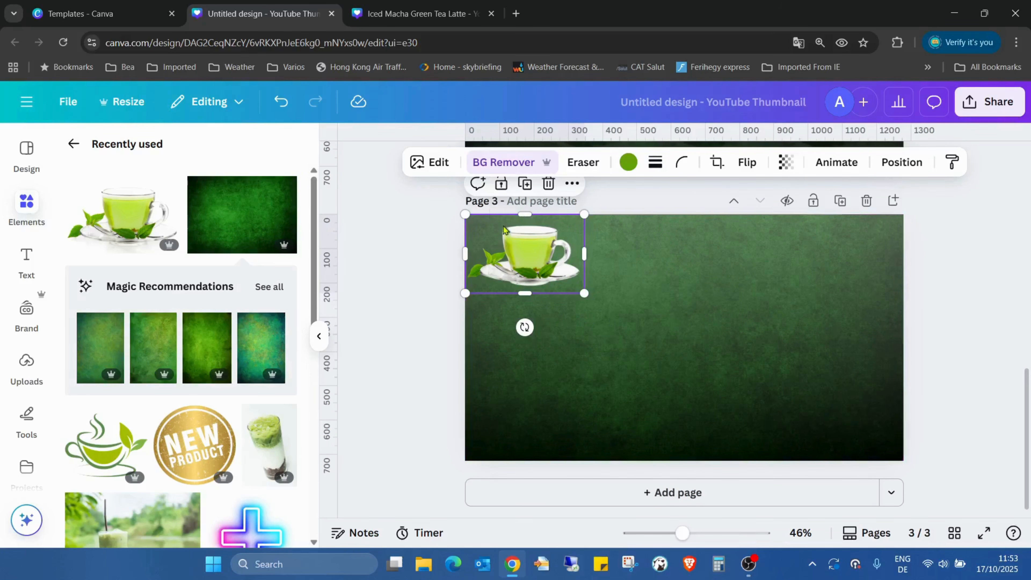
pyautogui.click(426, 162)
pyautogui.scroll(-5, 143, 406)
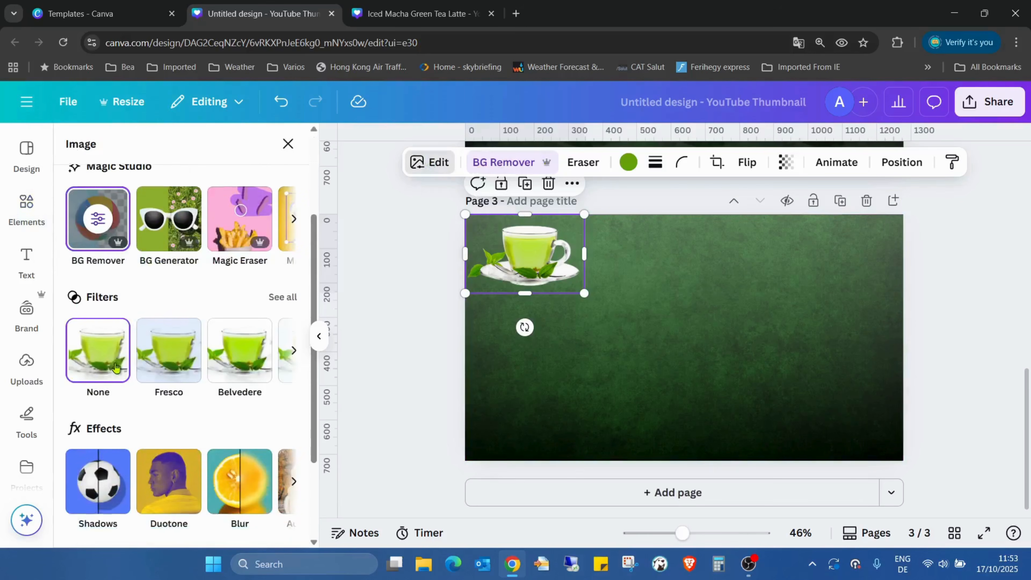
pyautogui.click(151, 376)
pyautogui.click(102, 303)
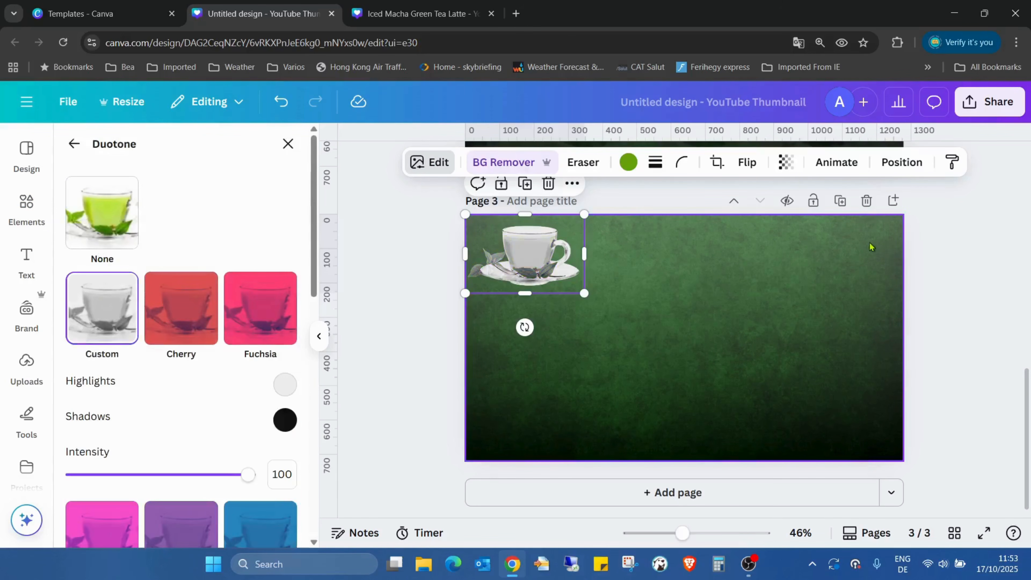
pyautogui.click(449, 253)
# Duplicate page 3's grey teacup three times to form a row of four side by side along the page's upper edge.
pyautogui.click(505, 259)
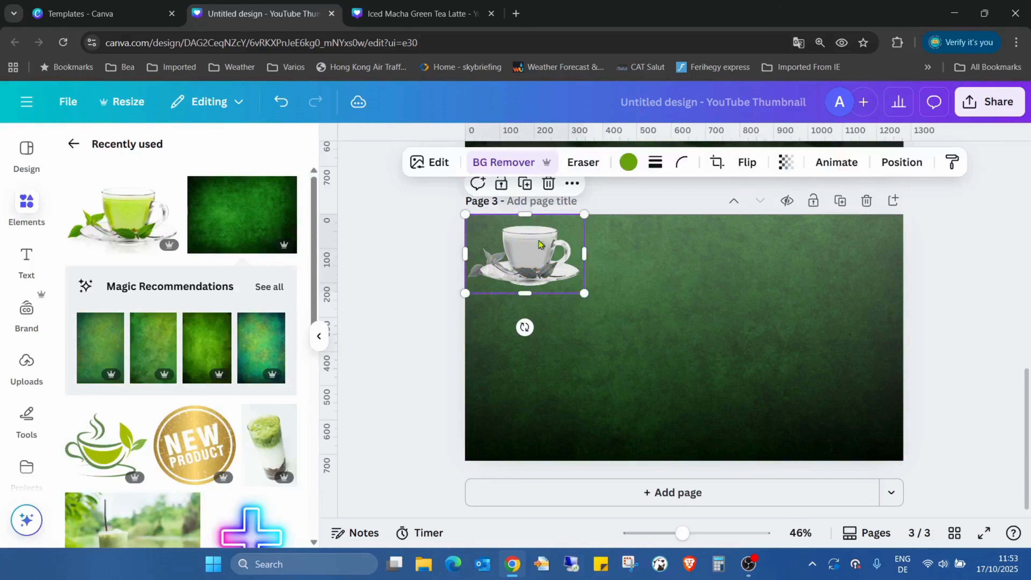
pyautogui.click(535, 190)
pyautogui.moveTo(548, 244); pyautogui.dragTo(666, 236)
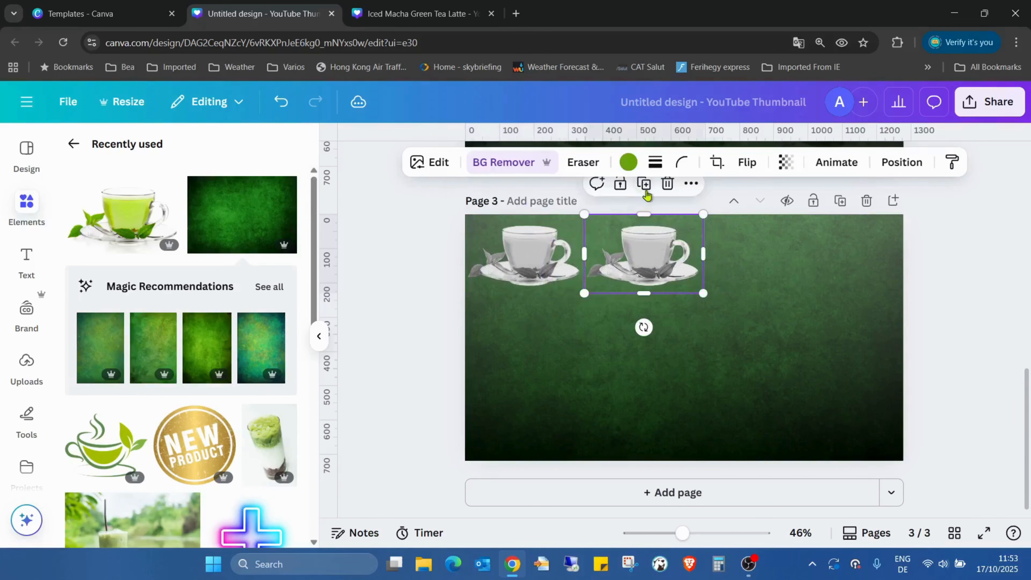
pyautogui.click(644, 183)
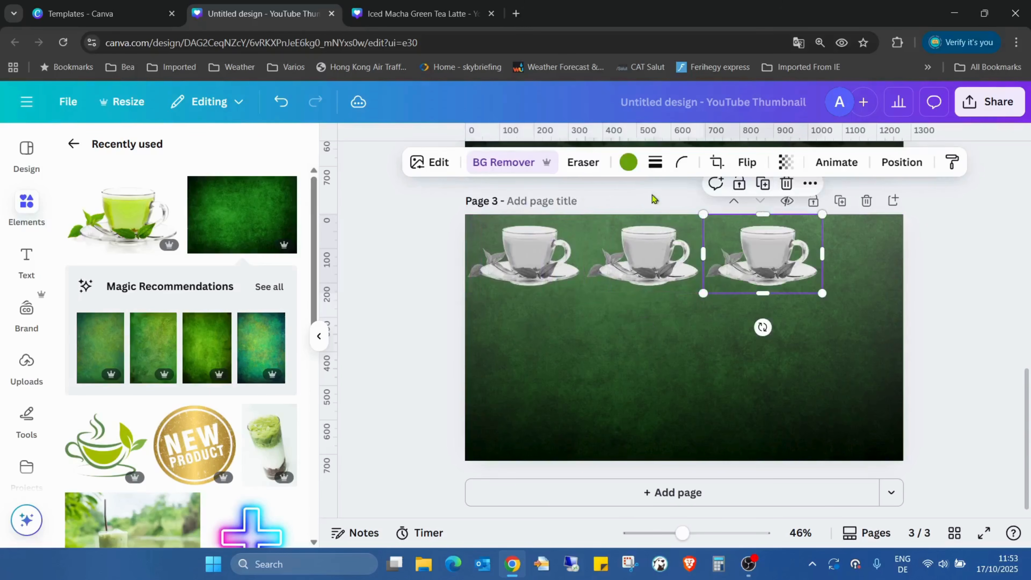
pyautogui.click(763, 184)
pyautogui.click(962, 316)
# Duplicate page 3's row of four grey teacups downward to form three rows, undoing the surplus fourth row.
pyautogui.moveTo(377, 235); pyautogui.dragTo(946, 321)
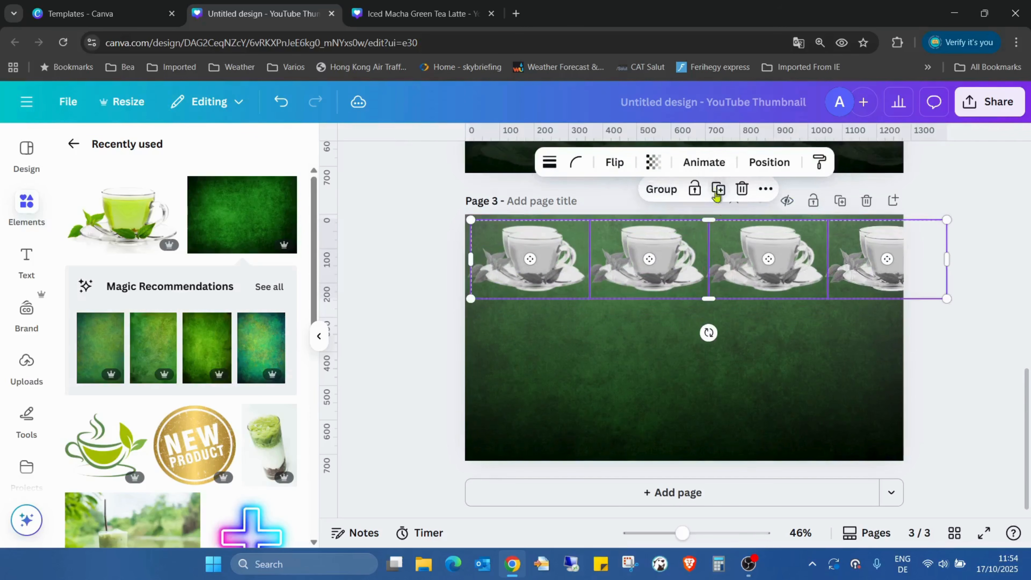
pyautogui.click(713, 183)
pyautogui.moveTo(664, 311); pyautogui.dragTo(665, 315)
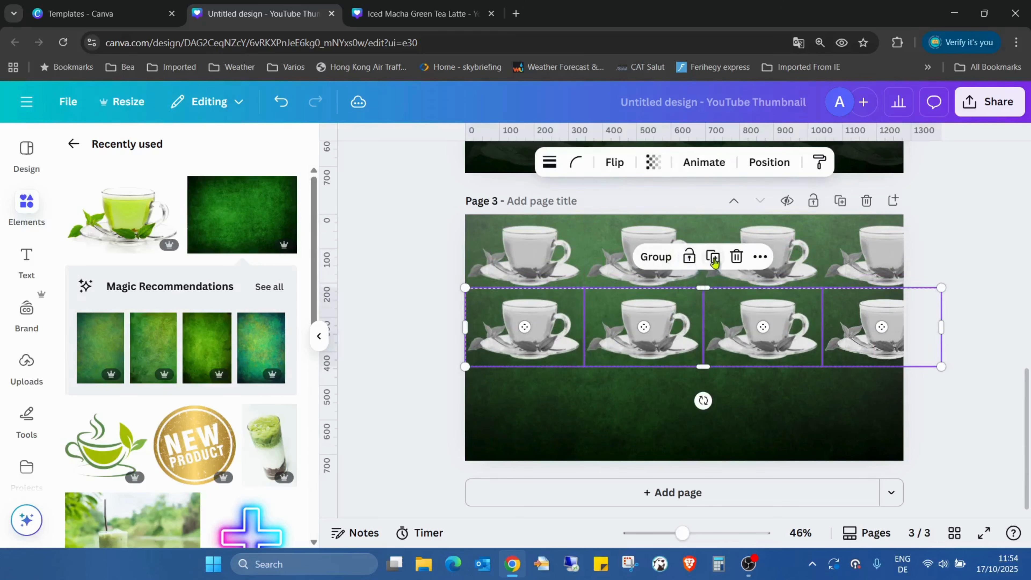
pyautogui.click(714, 260)
pyautogui.click(713, 330)
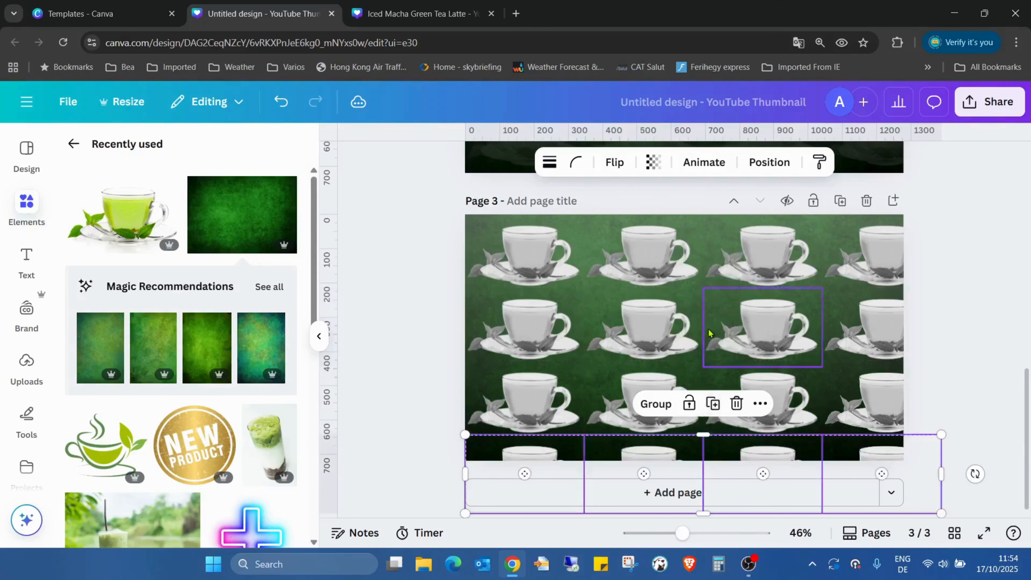
pyautogui.click(968, 302)
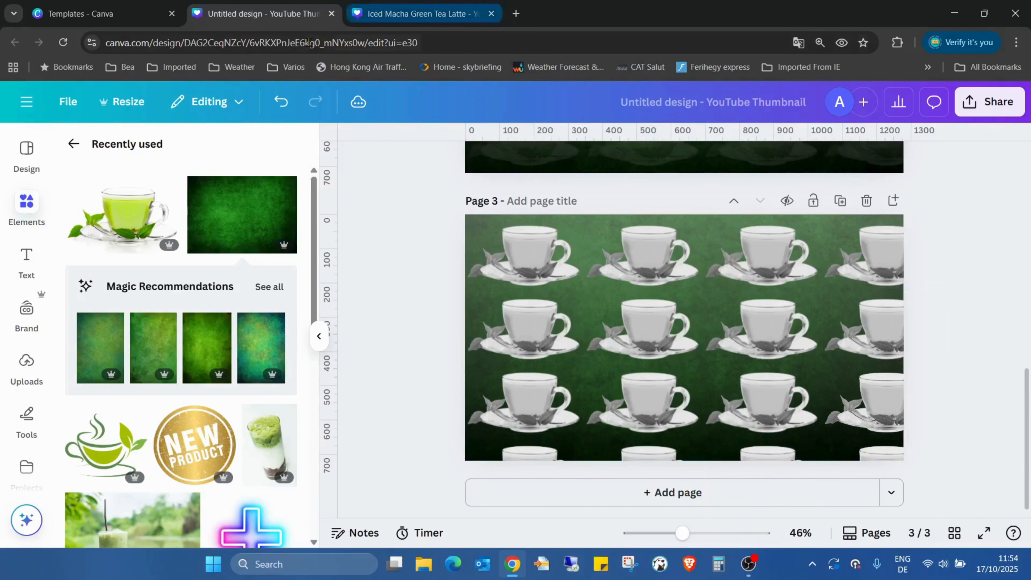
pyautogui.click(281, 102)
# Move all three rows of grey teacups slightly down on page 3, and deselect them.
pyautogui.moveTo(406, 237); pyautogui.dragTo(1007, 442)
pyautogui.moveTo(798, 247); pyautogui.dragTo(798, 251)
pyautogui.scroll(2, 1008, 241)
pyautogui.click(995, 253)
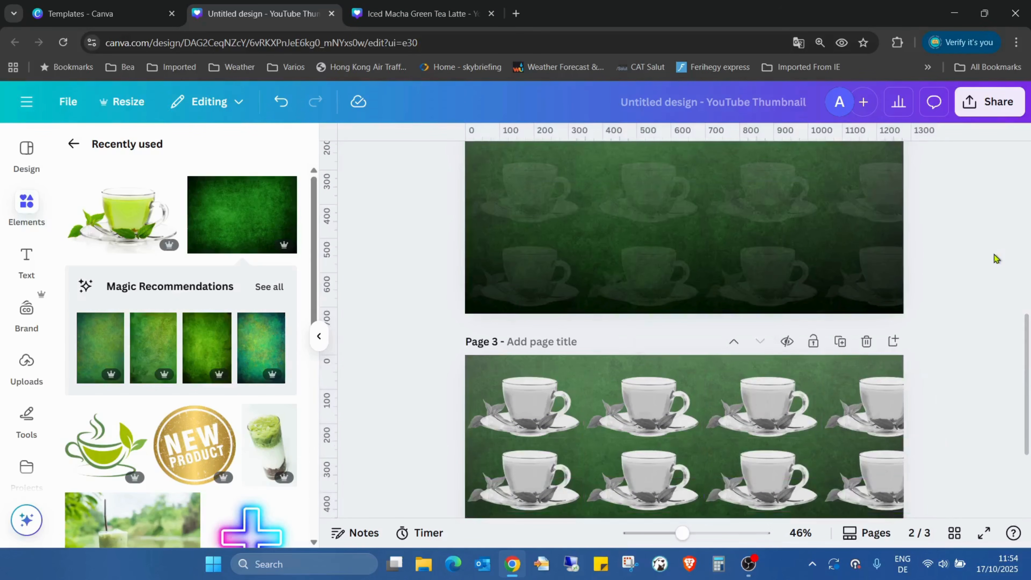
pyautogui.scroll(-2, 994, 254)
pyautogui.scroll(2, 994, 255)
pyautogui.scroll(-2, 994, 255)
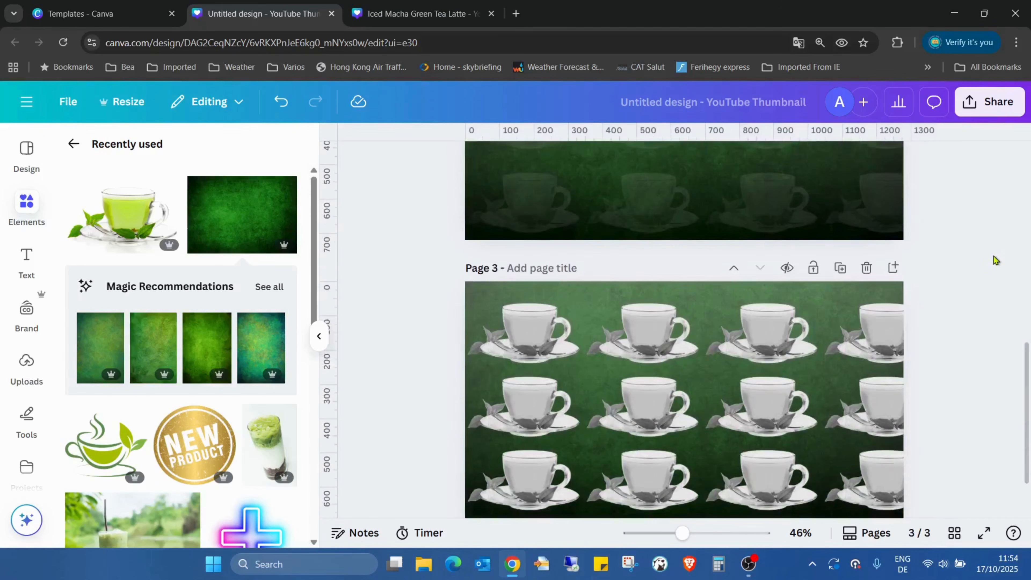
# Move page 3's green texture image above all the teacups in the layer order, and deselect it.
pyautogui.click(751, 262)
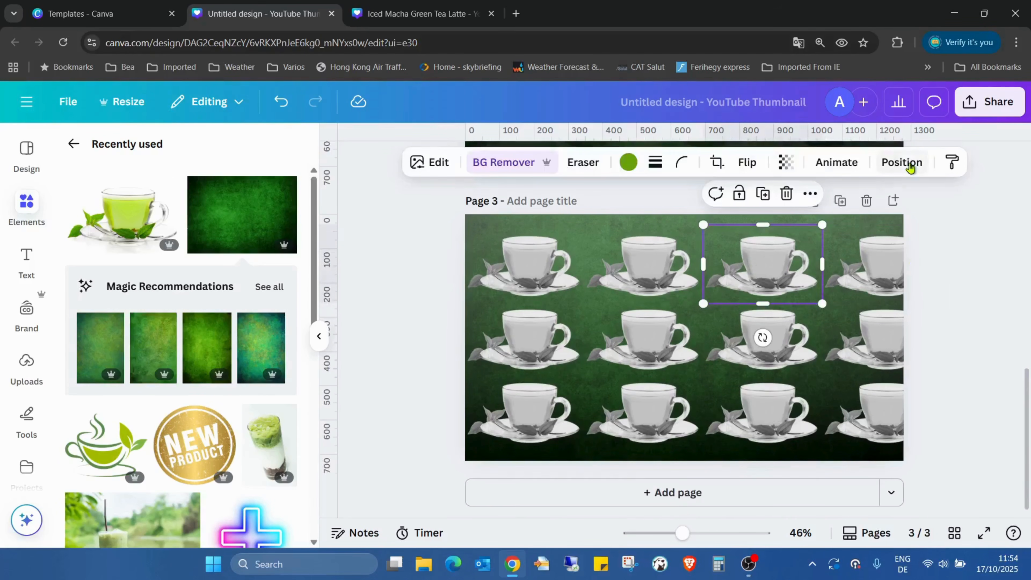
pyautogui.click(902, 162)
pyautogui.click(252, 182)
pyautogui.scroll(-3, 272, 286)
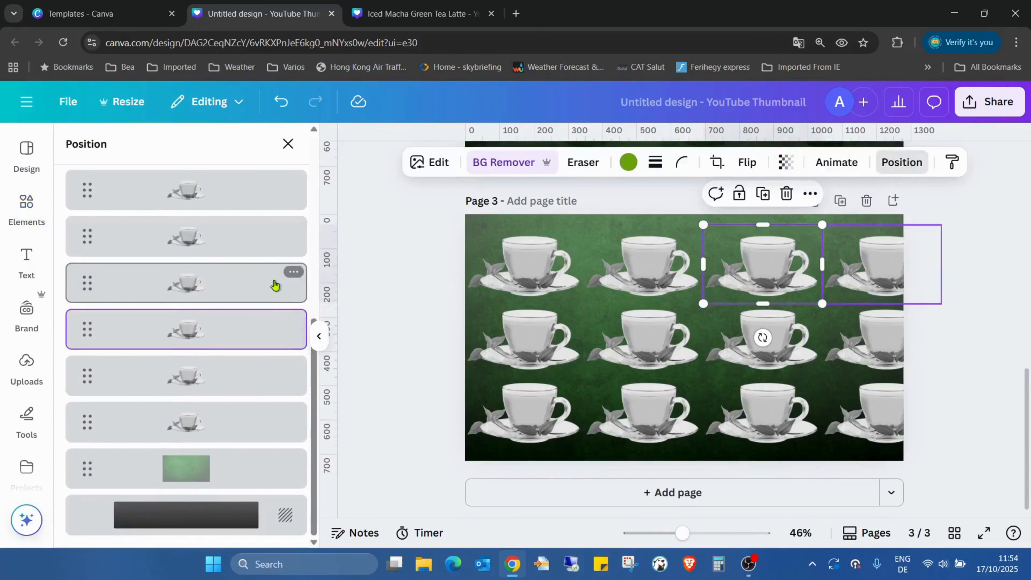
pyautogui.moveTo(211, 467); pyautogui.dragTo(237, 331)
pyautogui.moveTo(217, 265)
pyautogui.mouseDown()
pyautogui.moveTo(219, 352)
pyautogui.moveTo(212, 231)
pyautogui.moveTo(207, 368)
pyautogui.moveTo(206, 253)
pyautogui.mouseUp()
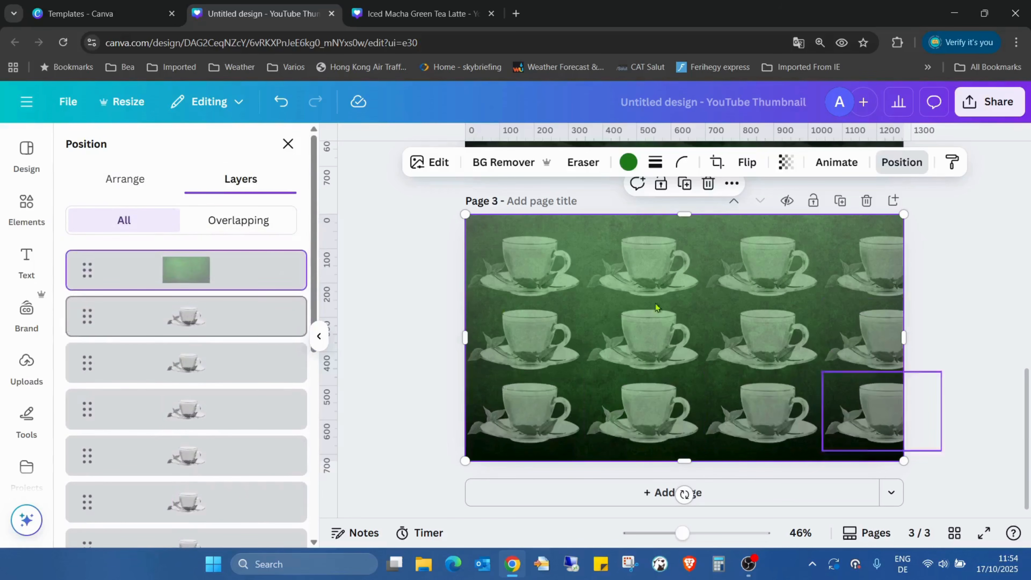
pyautogui.click(1002, 266)
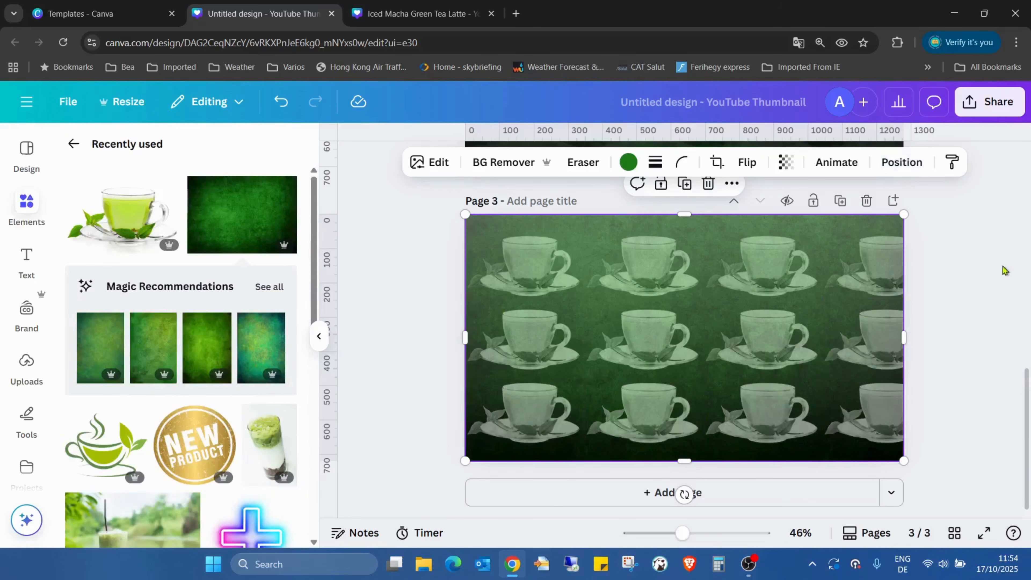
# Set the transparency of page 3's green texture image to 70.
pyautogui.click(786, 162)
pyautogui.moveTo(759, 225); pyautogui.dragTo(789, 232)
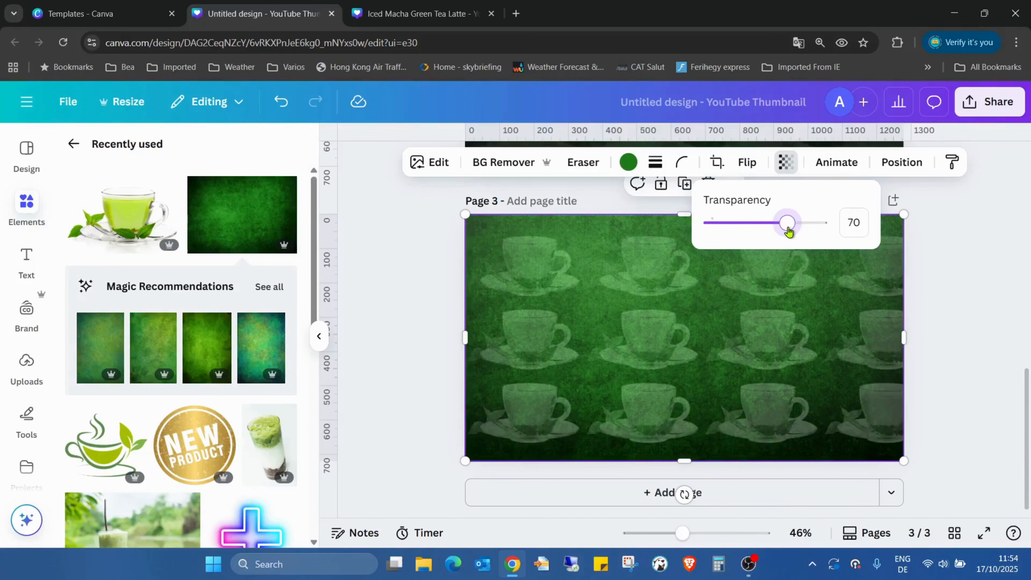
pyautogui.click(954, 277)
pyautogui.scroll(8, 960, 281)
pyautogui.scroll(-5, 1022, 260)
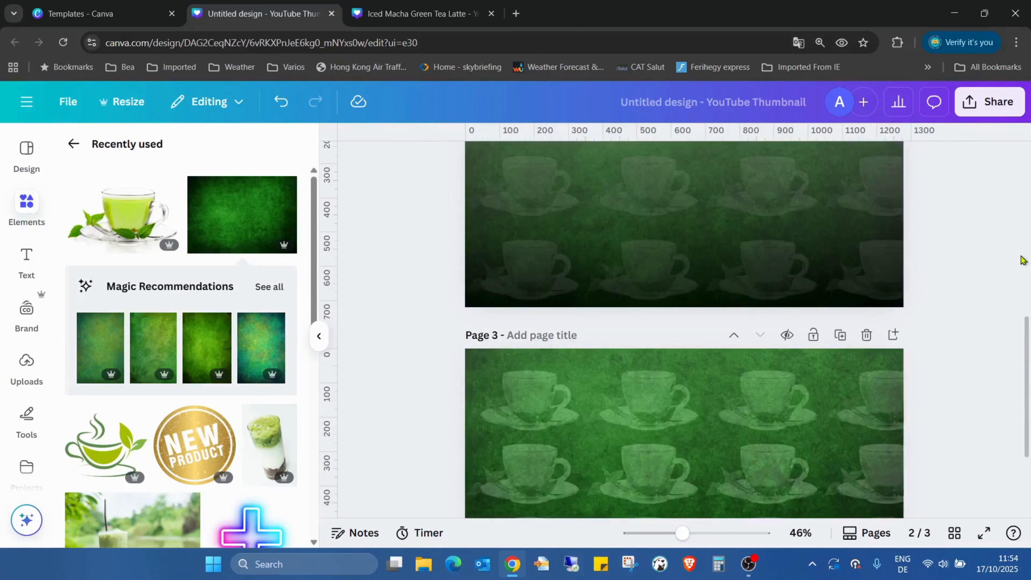
pyautogui.scroll(-4, 1015, 260)
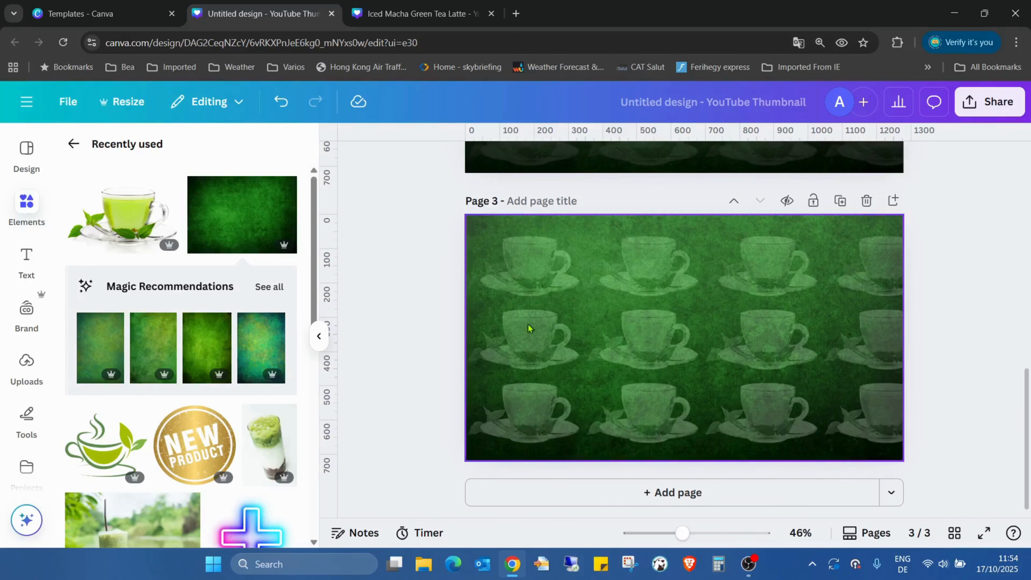
# Set the transparency of page 3's green texture image to 75, and deselect it.
pyautogui.click(853, 244)
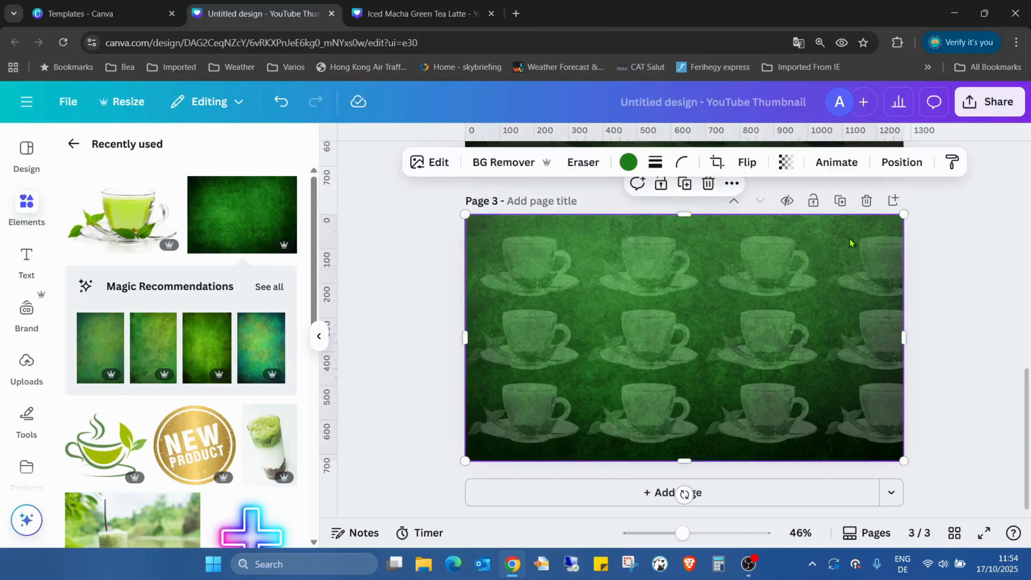
pyautogui.click(786, 170)
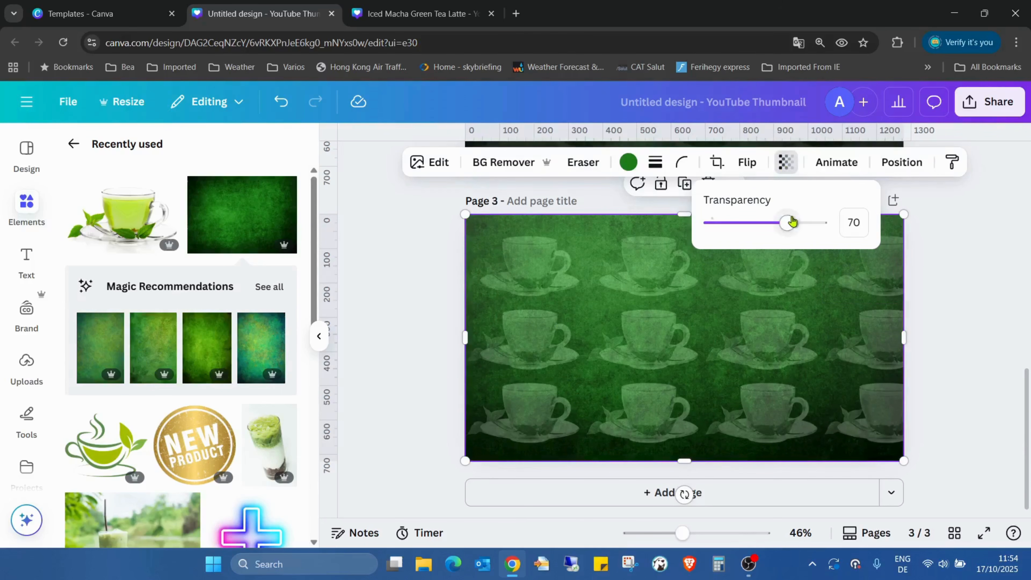
pyautogui.moveTo(786, 233)
pyautogui.mouseDown()
pyautogui.moveTo(749, 232)
pyautogui.moveTo(792, 231)
pyautogui.mouseUp()
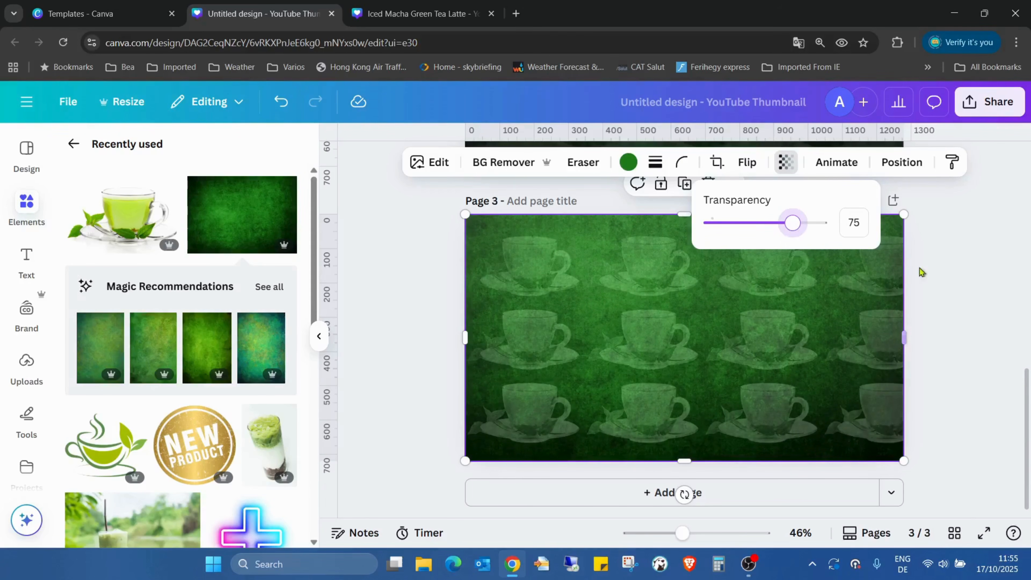
pyautogui.click(959, 286)
# Select page 2's green texture image beneath the teacups and raise its transparency value for a stronger green.
pyautogui.scroll(5, 956, 283)
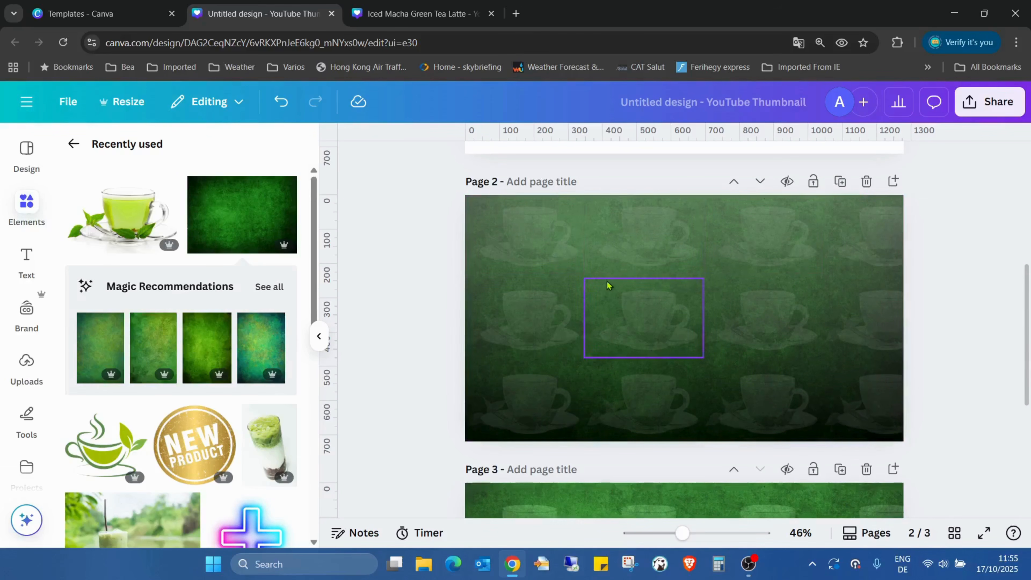
pyautogui.scroll(-2, 858, 391)
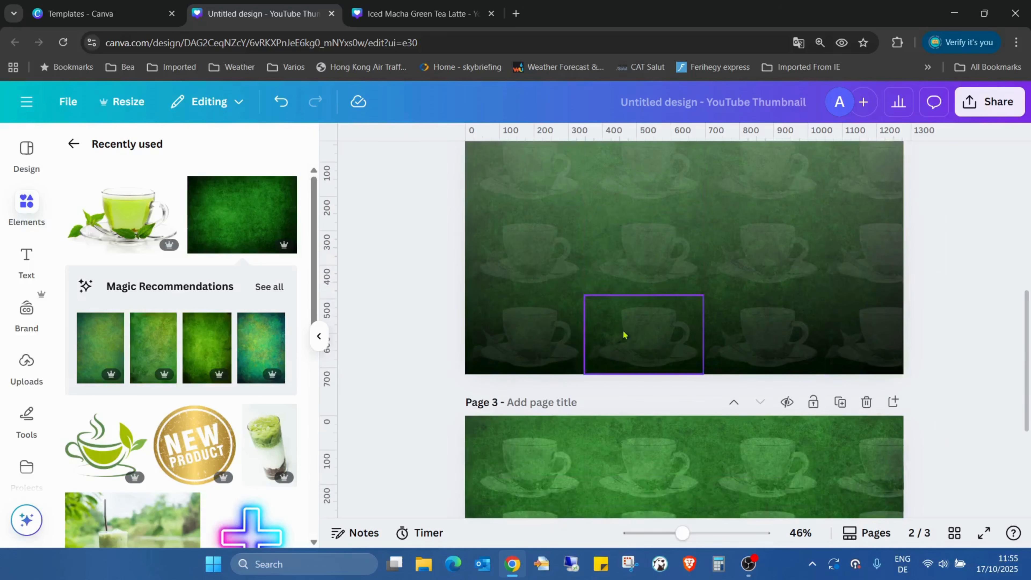
pyautogui.scroll(6, 726, 284)
pyautogui.scroll(-4, 706, 281)
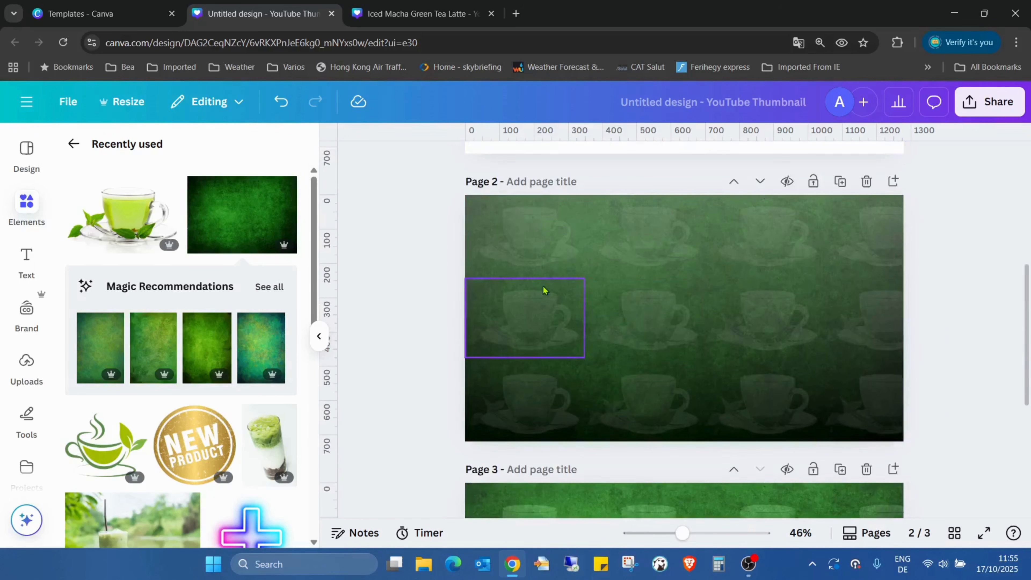
pyautogui.click(567, 270)
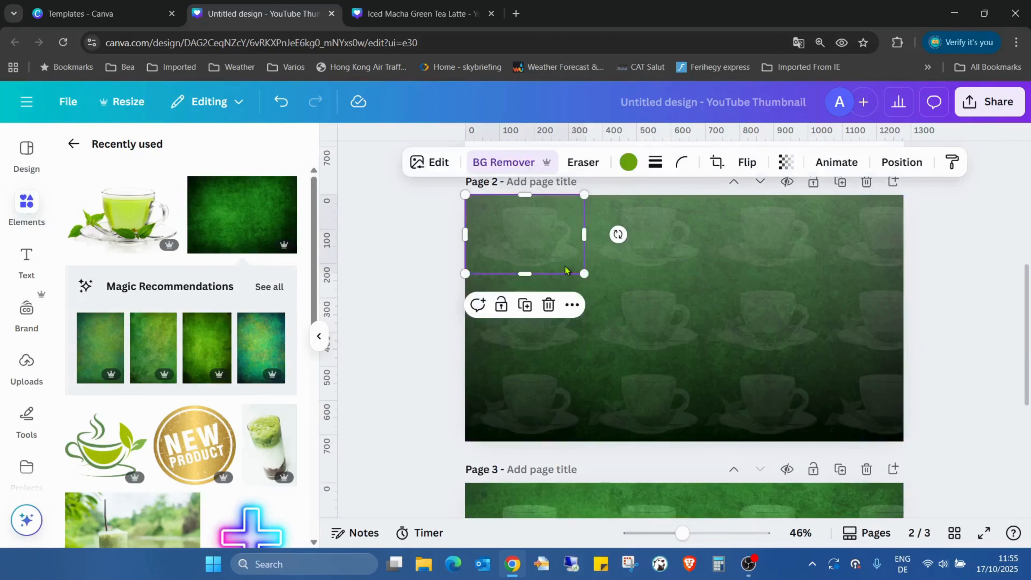
pyautogui.click(850, 163)
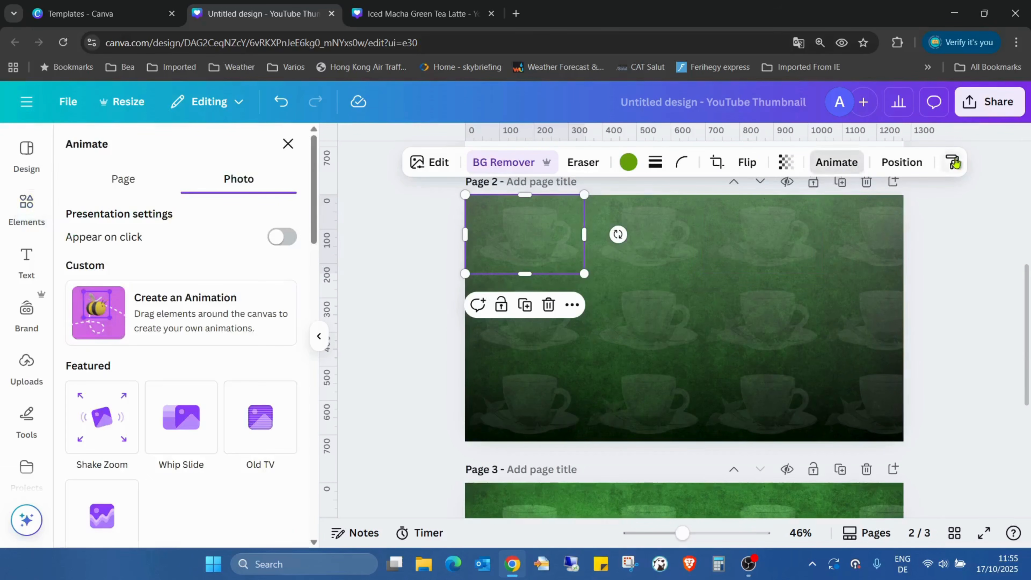
pyautogui.click(898, 163)
pyautogui.scroll(-4, 269, 333)
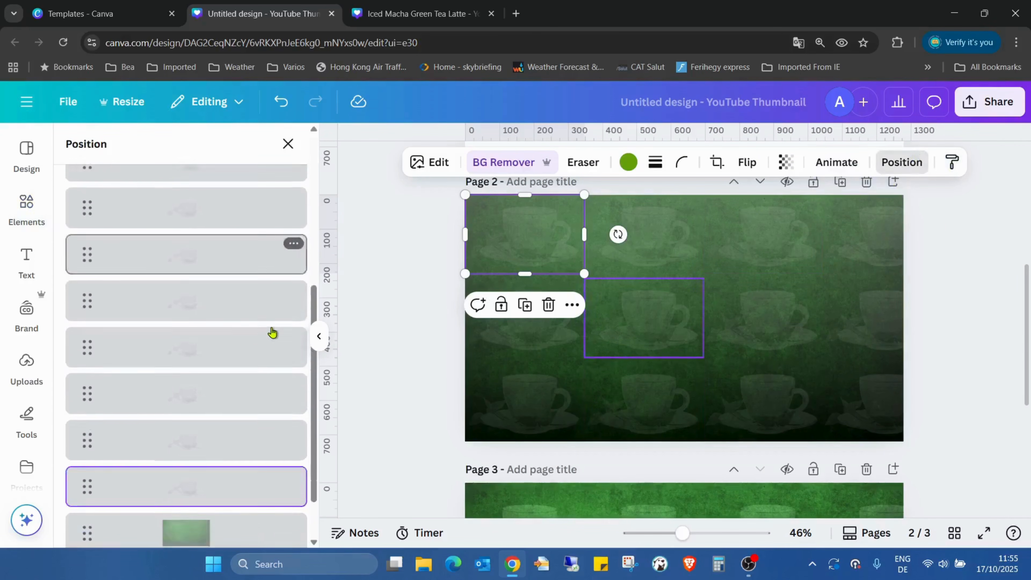
pyautogui.click(230, 469)
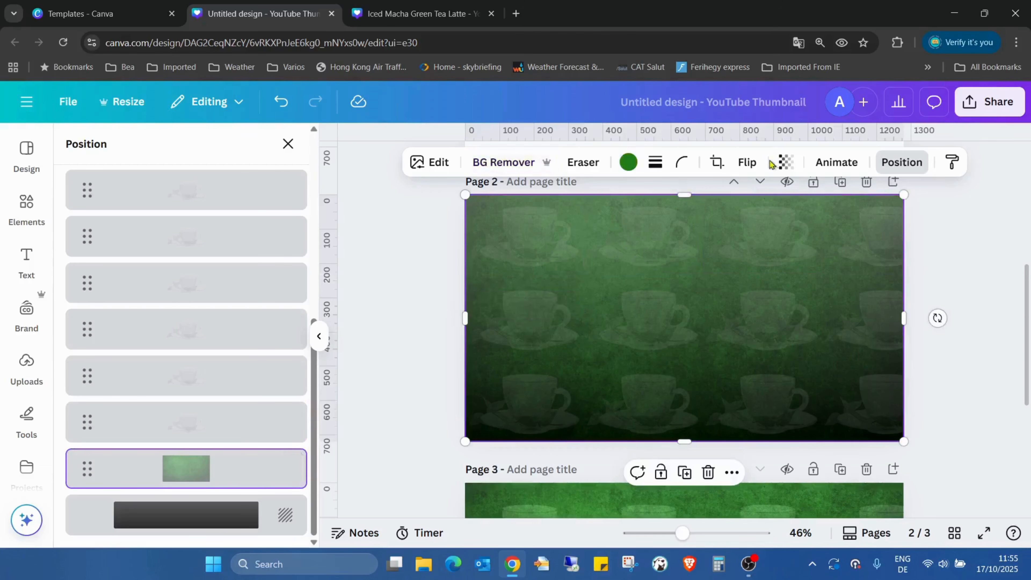
pyautogui.click(784, 164)
pyautogui.moveTo(765, 232); pyautogui.dragTo(790, 231)
# Compare the teacup patterns and green backgrounds on pages 2 and 3.
pyautogui.scroll(2, 1021, 254)
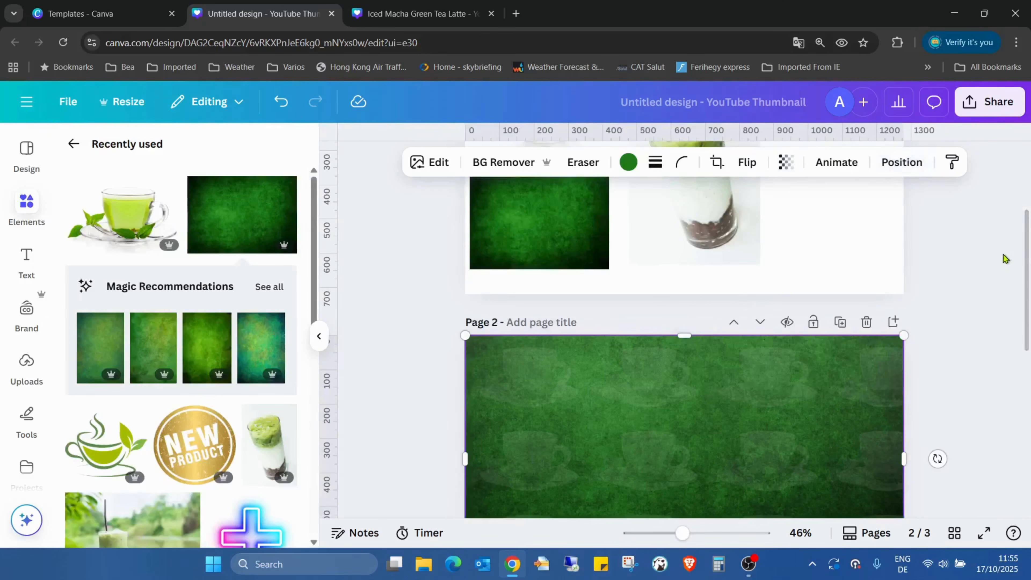
pyautogui.scroll(-5, 1002, 263)
pyautogui.click(999, 258)
pyautogui.scroll(-2, 893, 268)
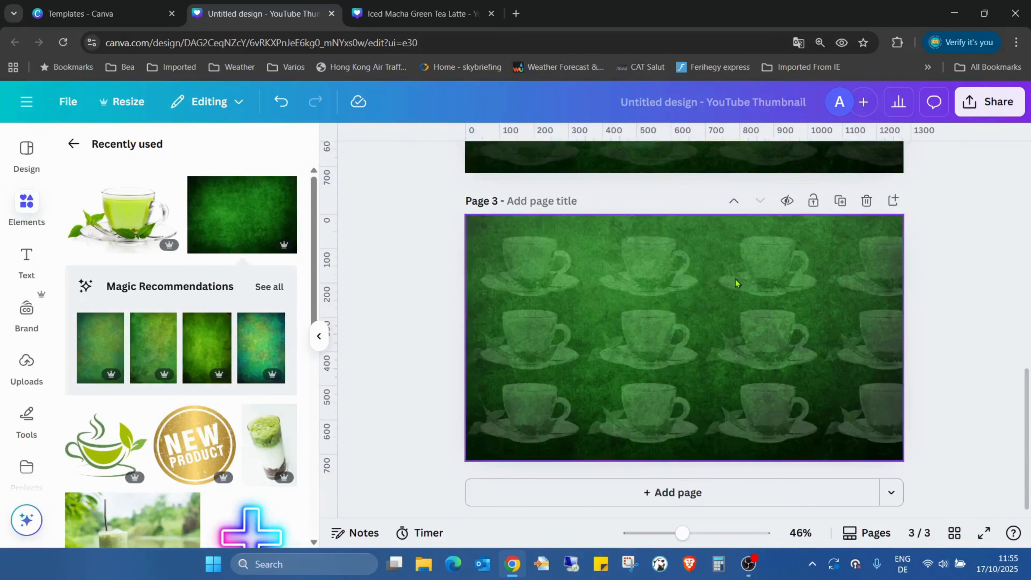
pyautogui.scroll(5, 692, 304)
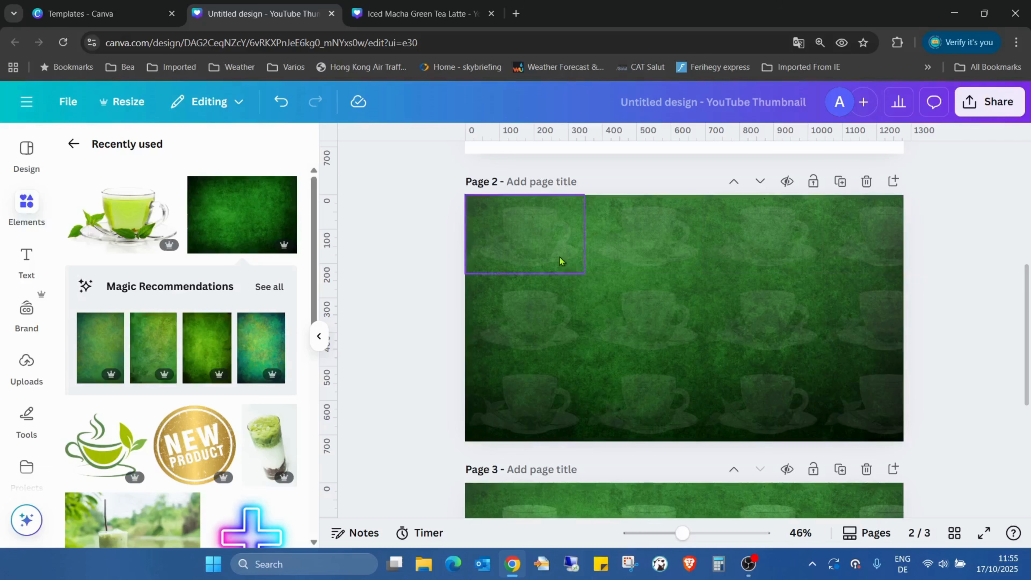
pyautogui.scroll(-5, 838, 359)
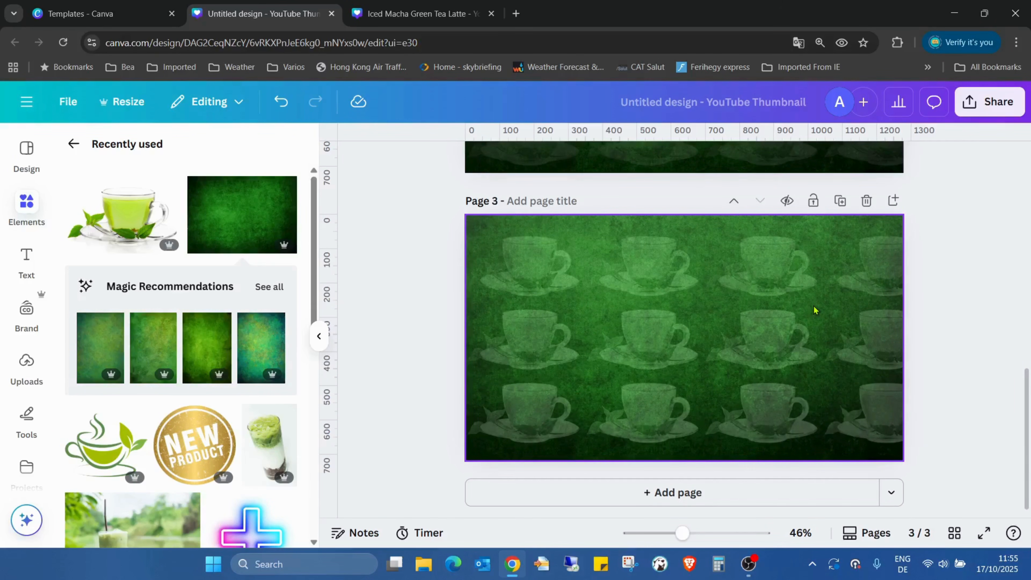
pyautogui.scroll(10, 813, 310)
pyautogui.scroll(-5, 817, 287)
pyautogui.scroll(5, 816, 283)
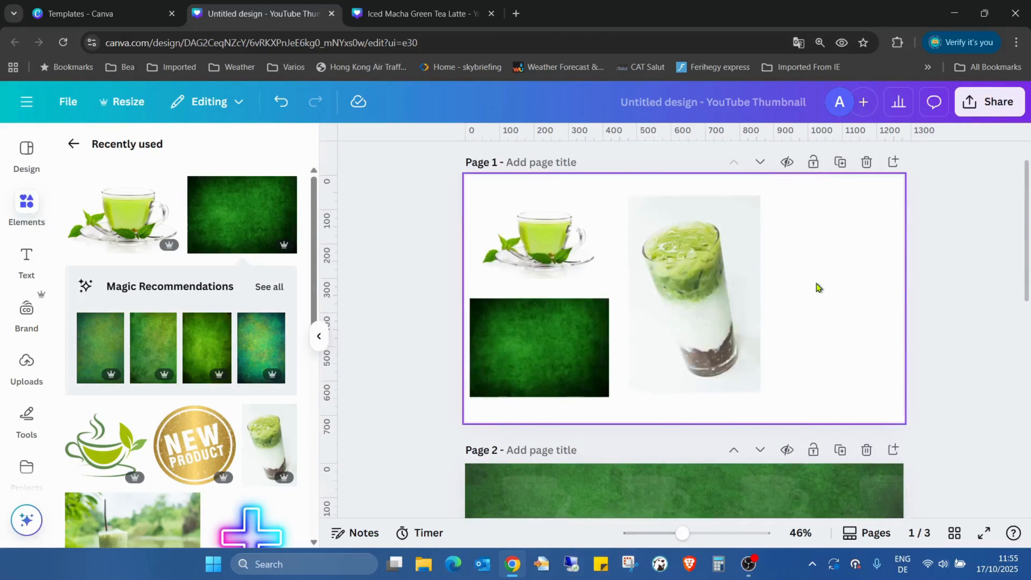
# Copy page 1's iced matcha latte photo onto the middle of page 2.
pyautogui.click(741, 266)
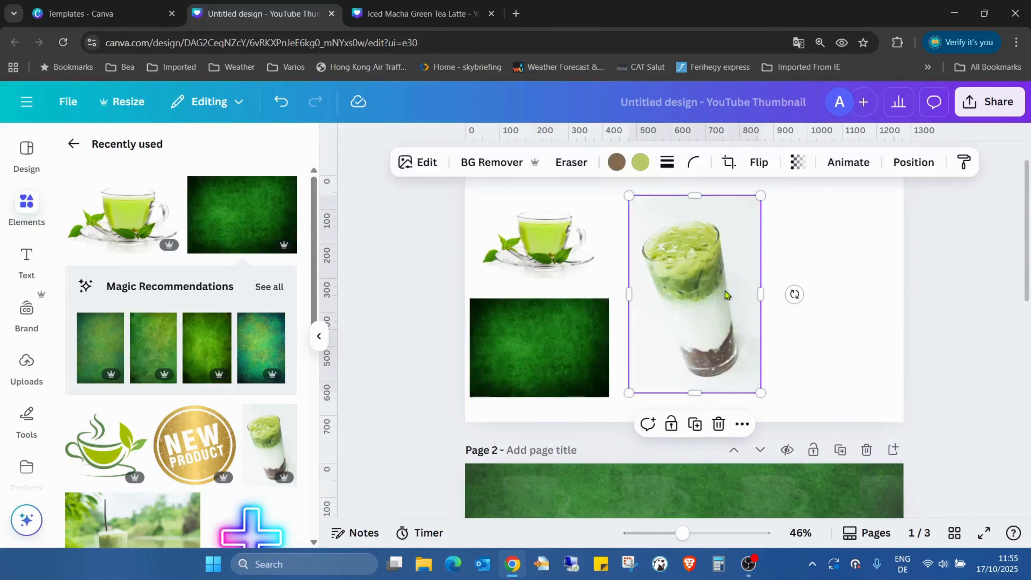
pyautogui.scroll(-5, 725, 288)
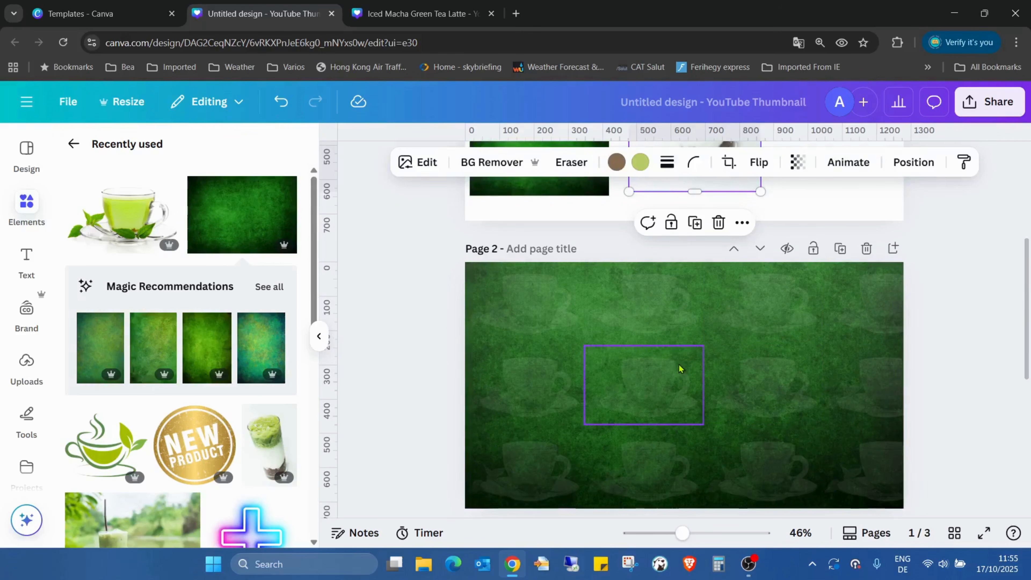
pyautogui.hotkey('ctrl', 'v')
pyautogui.click(993, 313)
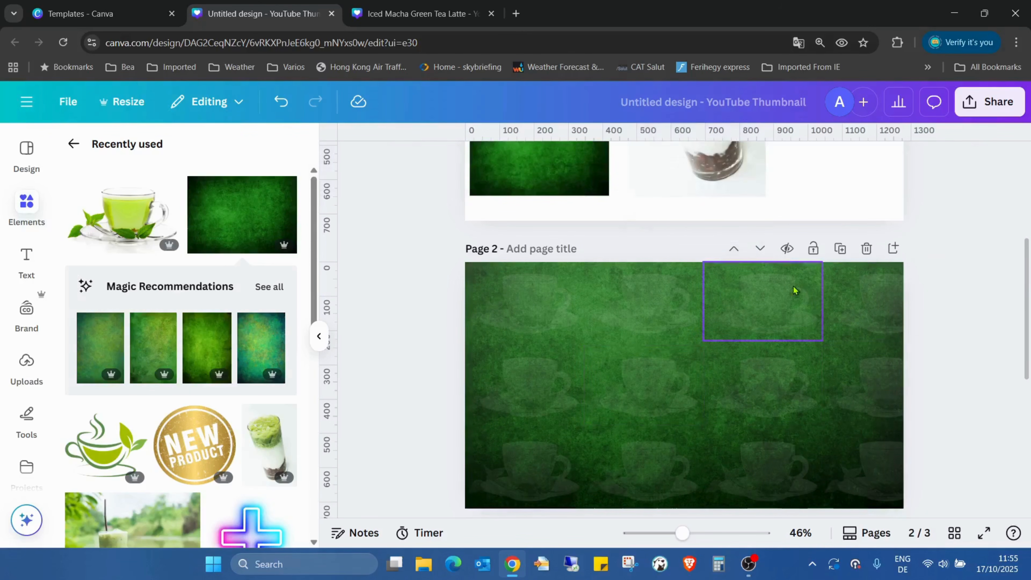
pyautogui.click(710, 191)
pyautogui.moveTo(710, 191); pyautogui.dragTo(701, 370)
# Paste the iced matcha latte photo onto the middle of page 3 and remove its background.
pyautogui.scroll(-5, 704, 332)
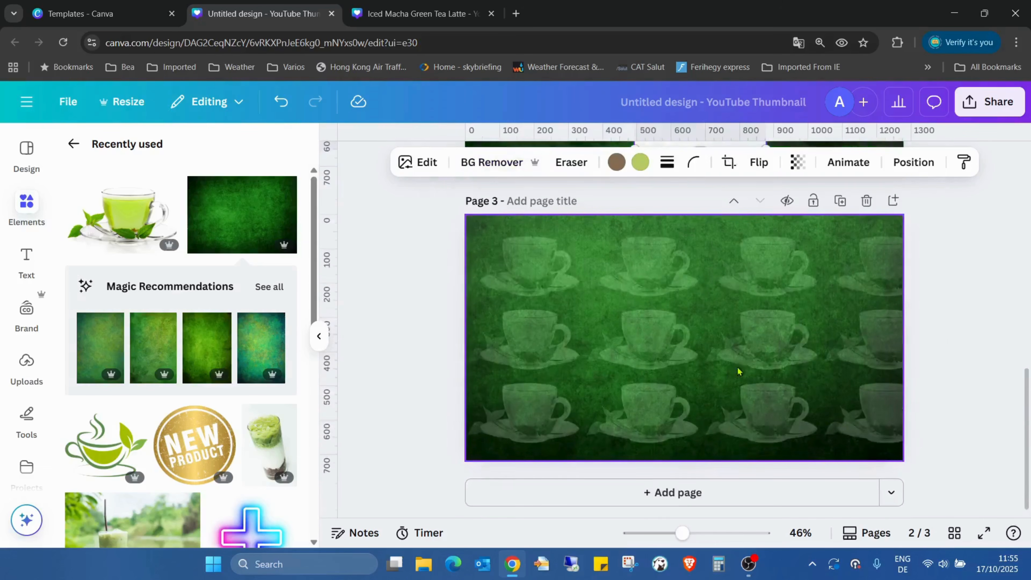
pyautogui.click(728, 342)
pyautogui.hotkey('ctrl', 'v')
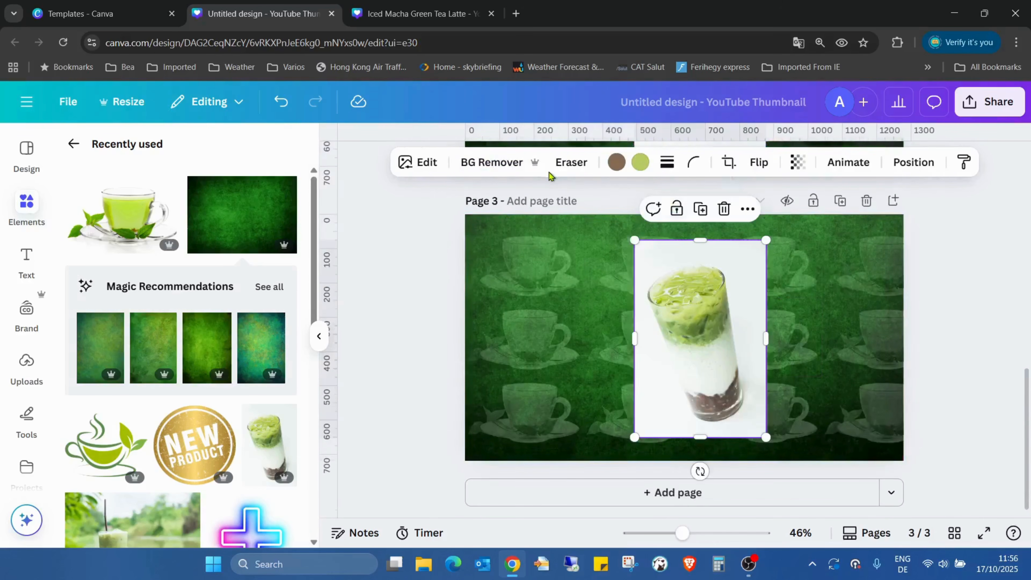
pyautogui.click(489, 162)
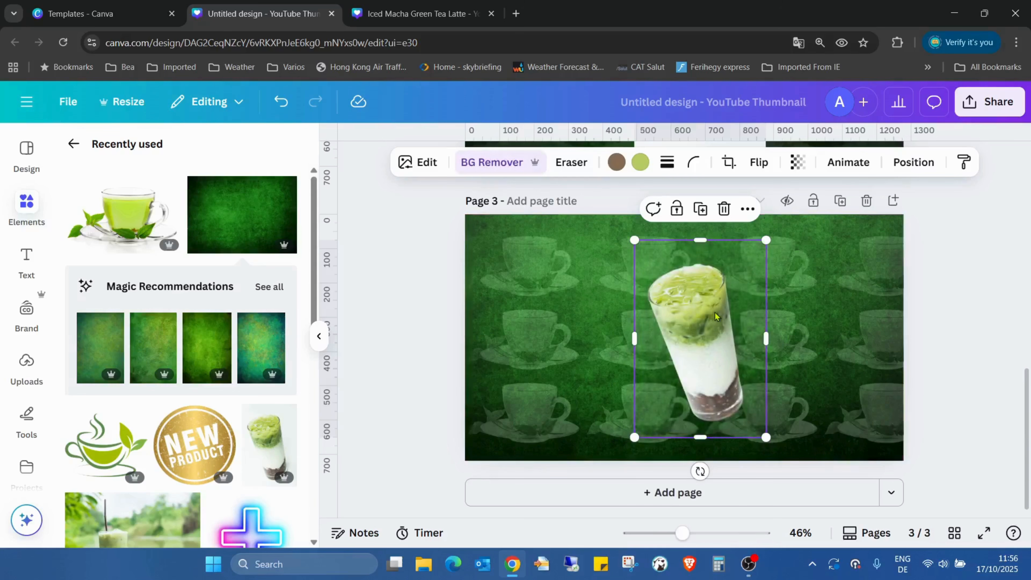
# Remove the background of page 2's latte photo, move it to the page's right side and enlarge it to nearly full page height.
pyautogui.scroll(5, 714, 313)
pyautogui.click(708, 282)
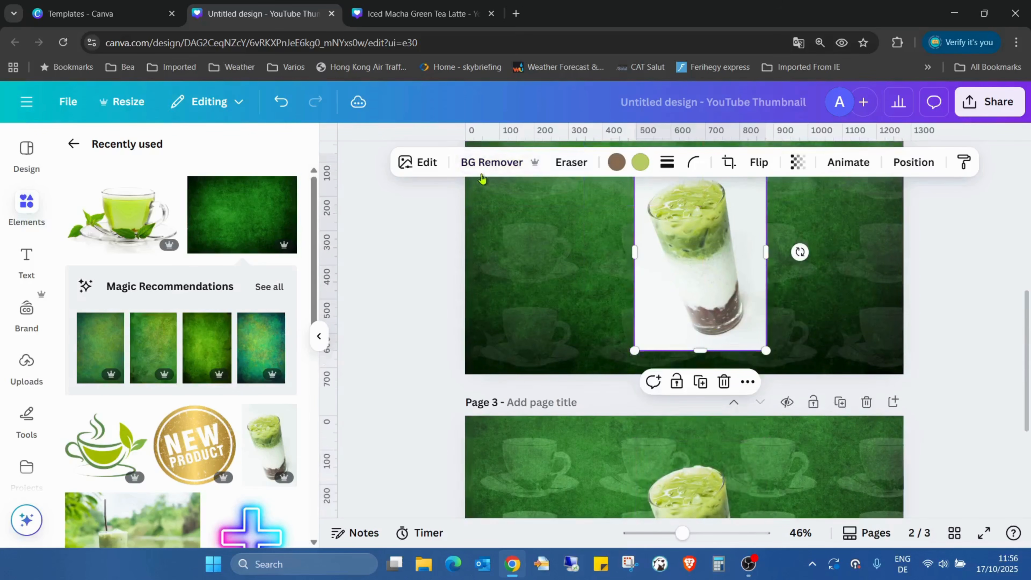
pyautogui.click(491, 163)
pyautogui.scroll(2, 934, 276)
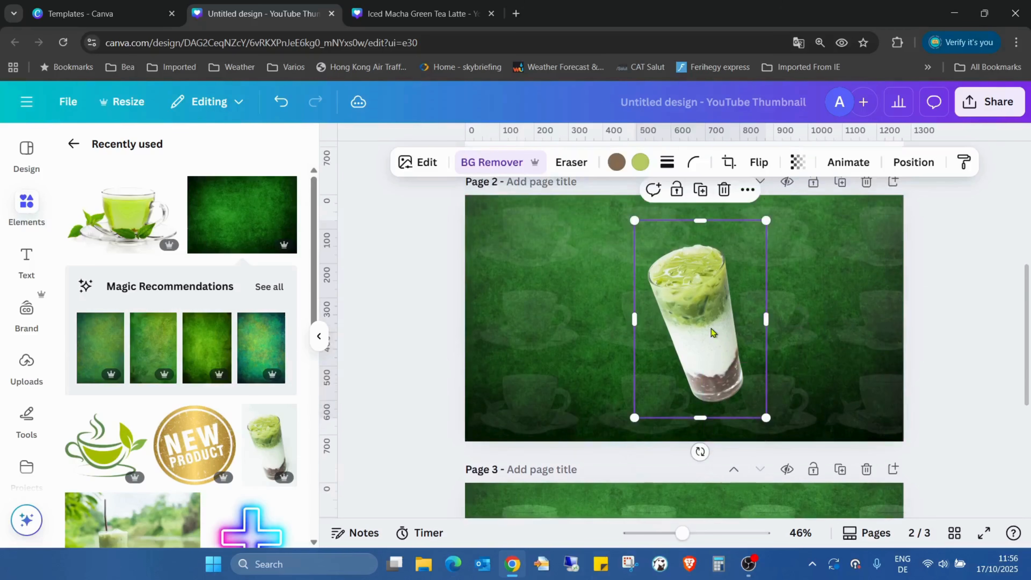
pyautogui.moveTo(713, 332); pyautogui.dragTo(897, 297)
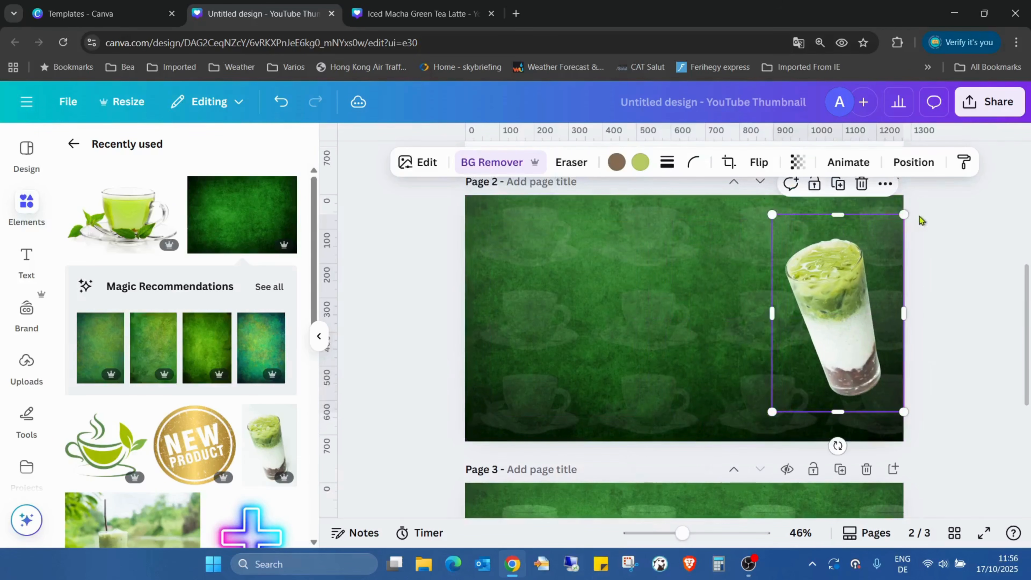
pyautogui.moveTo(902, 217); pyautogui.dragTo(932, 175)
pyautogui.moveTo(860, 286); pyautogui.dragTo(827, 306)
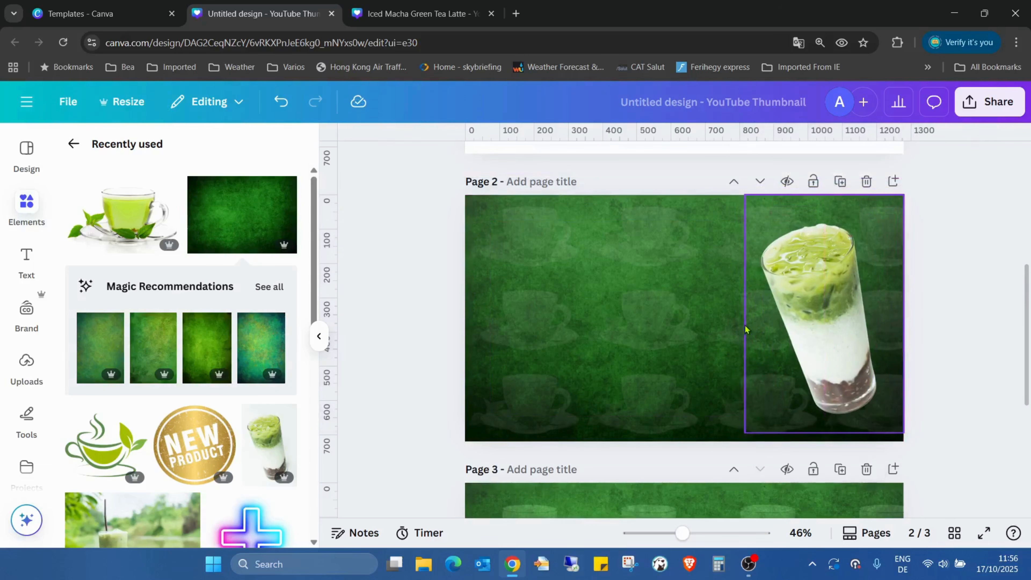
# Delete the cut-out latte glasses from pages 2 and 3.
pyautogui.press('Delete')
pyautogui.scroll(-6, 826, 309)
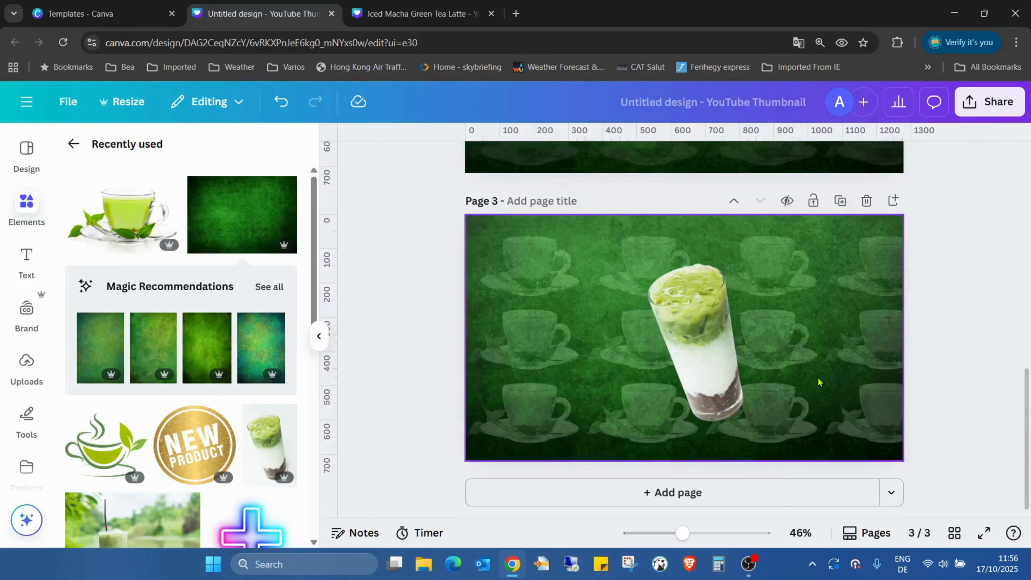
pyautogui.click(691, 371)
pyautogui.press('Delete')
# Copy the cut-out latte glass from page 2 of the Iced Macha Green Tea Latte design onto pages 3 and 2 of the untitled design.
pyautogui.click(381, 14)
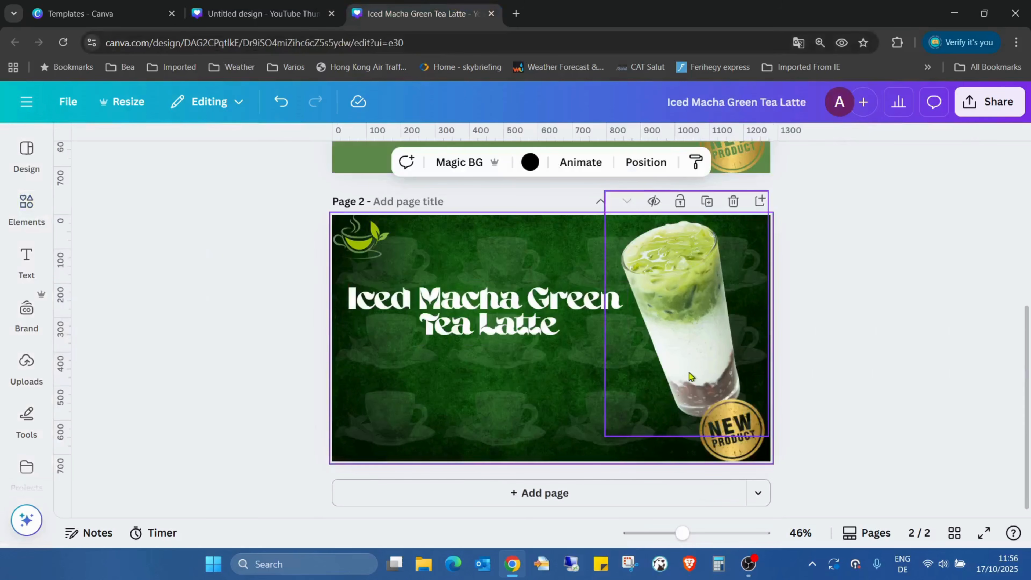
pyautogui.click(688, 365)
pyautogui.click(260, 14)
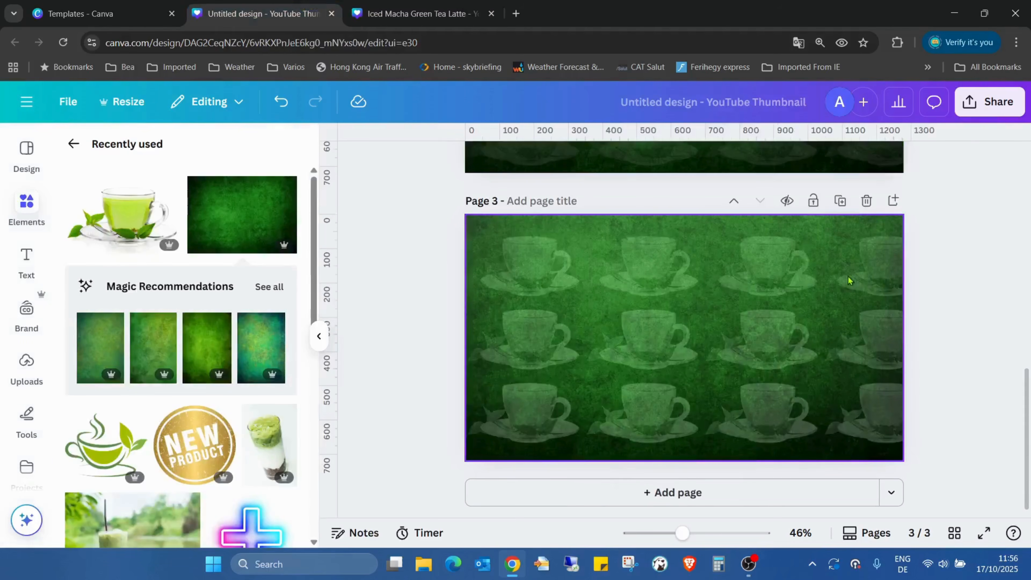
pyautogui.click(840, 318)
pyautogui.hotkey('ctrl', 'v')
pyautogui.scroll(8, 840, 319)
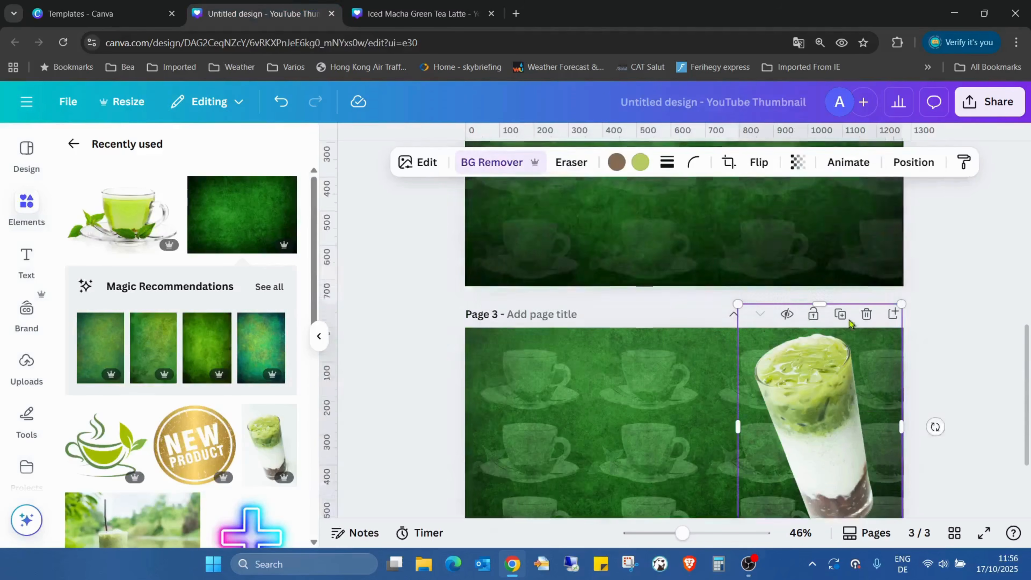
pyautogui.click(850, 324)
pyautogui.hotkey('ctrl', 'v')
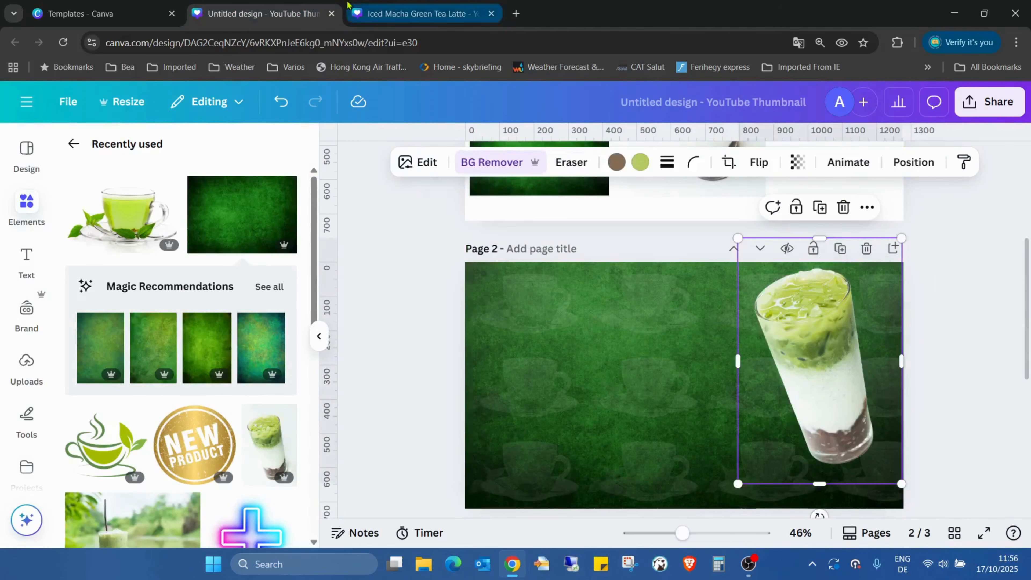
# Copy the gold NEW PRODUCT badge from the Iced Macha Green Tea Latte design onto pages 2 and 3 of the untitled design.
pyautogui.click(418, 13)
pyautogui.click(718, 428)
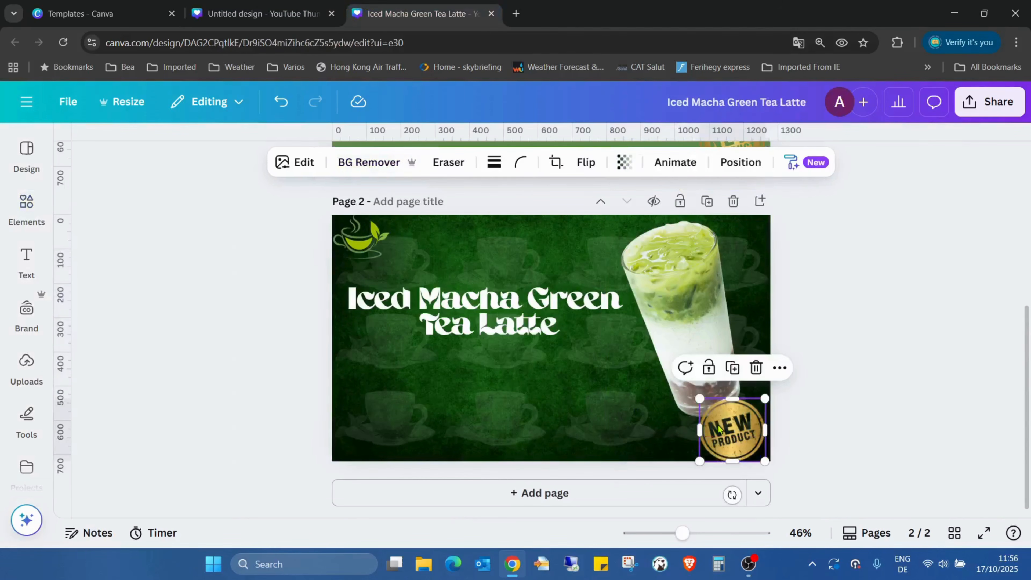
pyautogui.click(260, 13)
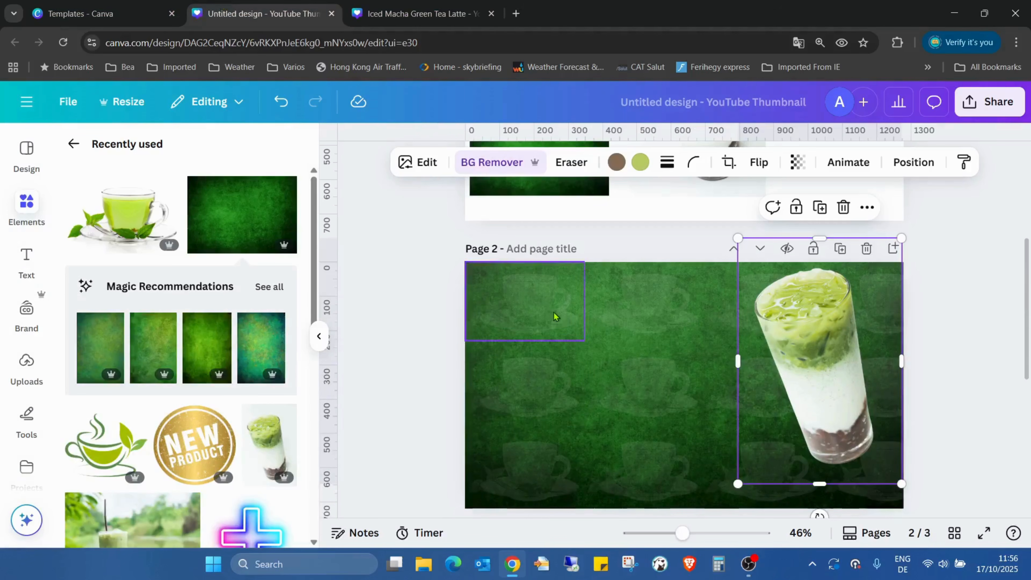
pyautogui.click(615, 408)
pyautogui.hotkey('ctrl', 'v')
pyautogui.scroll(-5, 929, 454)
pyautogui.hotkey('ctrl', 'v')
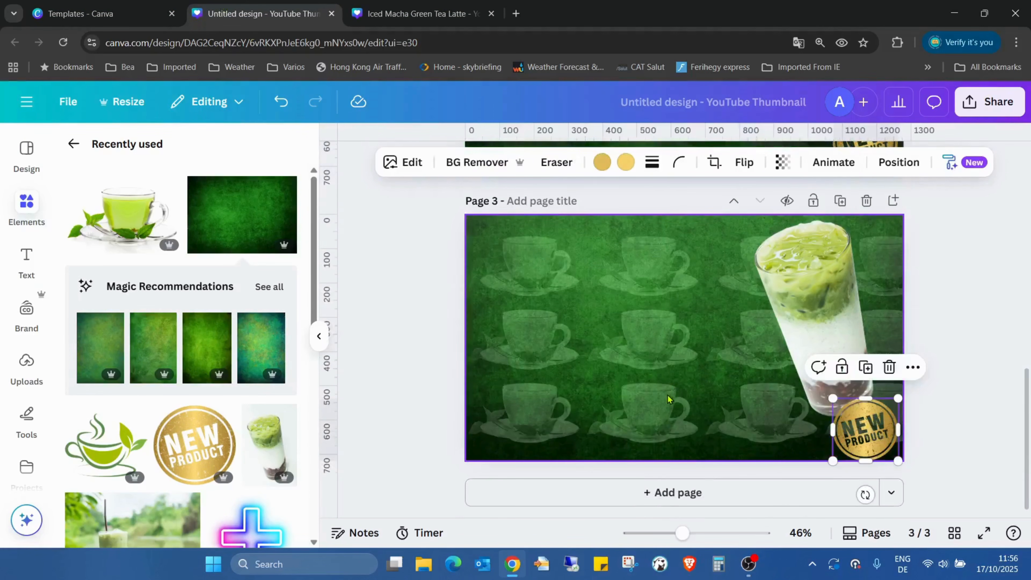
# Copy the green teacup-and-leaf logo from the Iced Macha Green Tea Latte design onto pages 3 and 2 of the untitled design.
pyautogui.click(391, 5)
pyautogui.scroll(2, 377, 309)
pyautogui.click(377, 308)
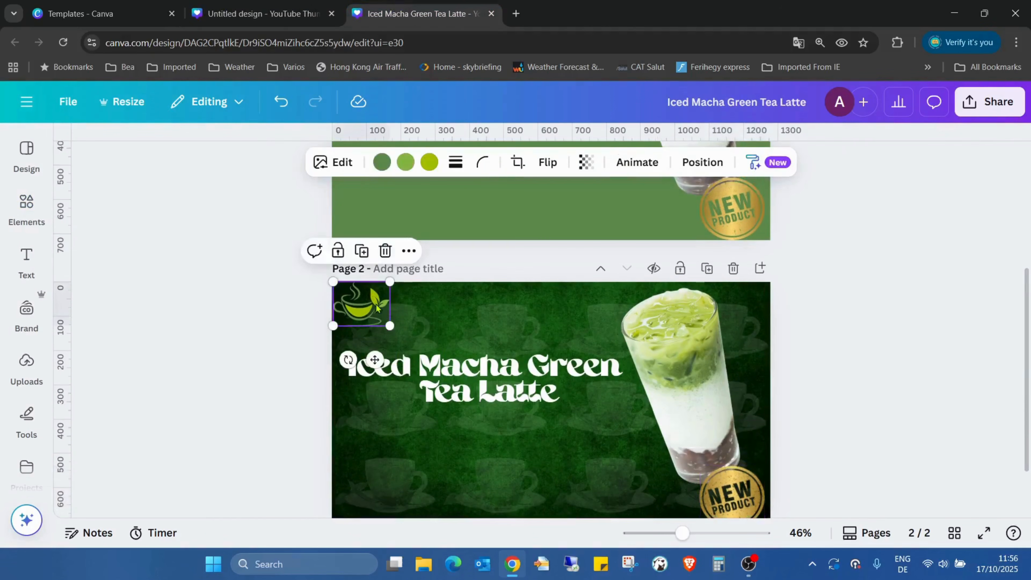
pyautogui.click(328, 5)
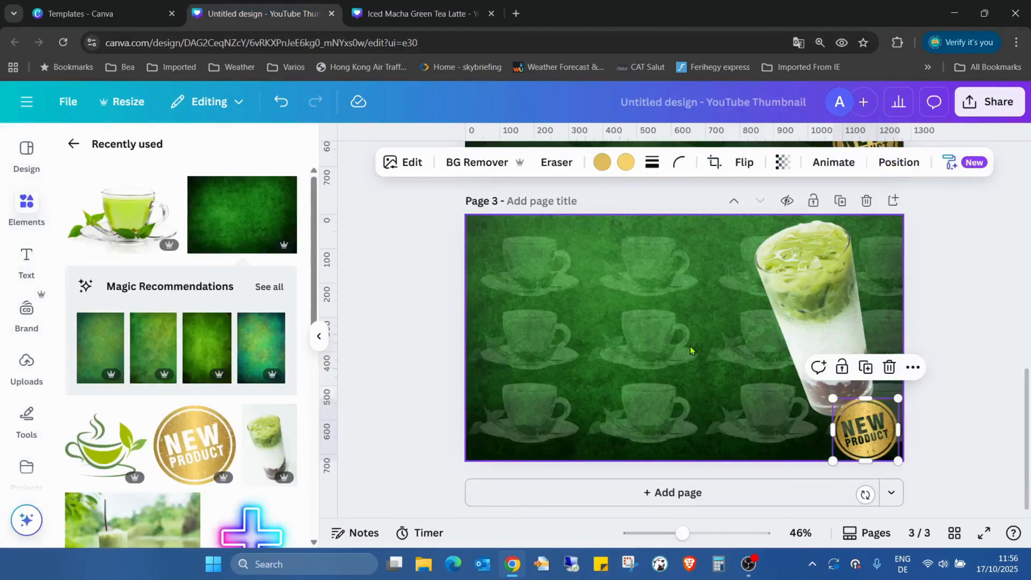
pyautogui.click(624, 311)
pyautogui.scroll(5, 614, 427)
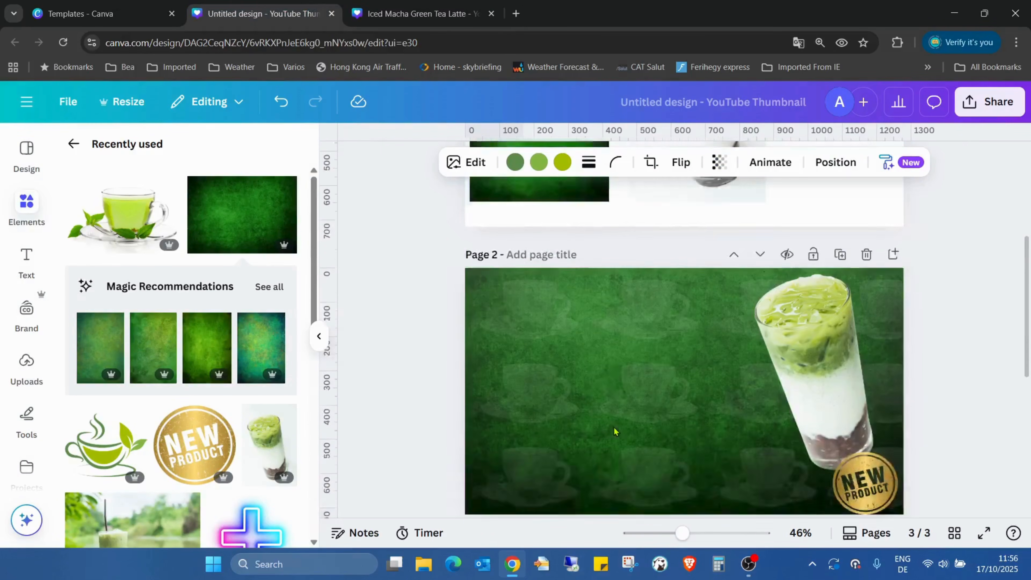
pyautogui.scroll(1, 613, 427)
pyautogui.hotkey('ctrl', 'v')
# Copy the "Iced Macha Green Tea Latte" title text from the finished design onto pages 2 and 3 of the untitled design.
pyautogui.click(406, 5)
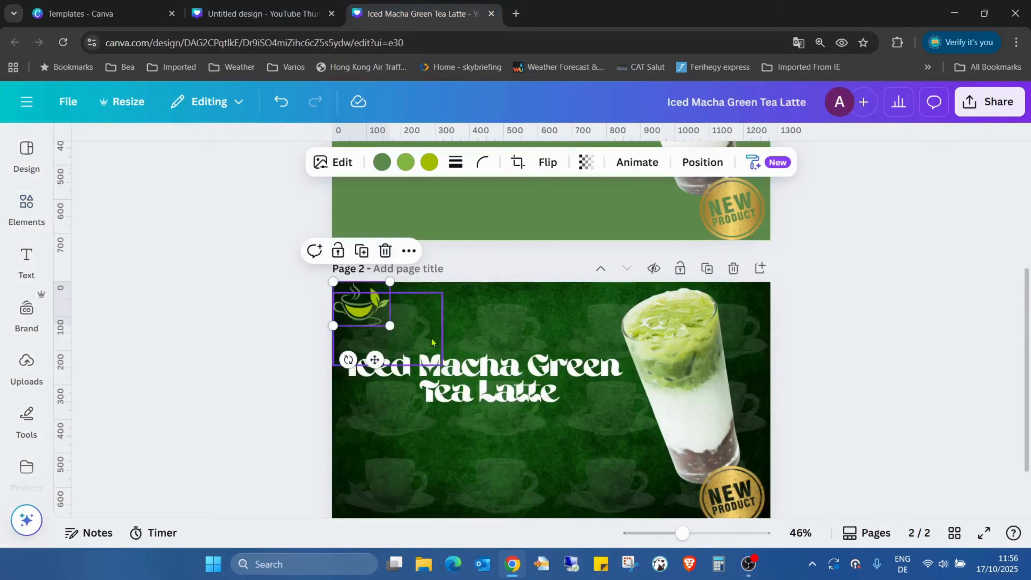
pyautogui.scroll(-2, 431, 342)
pyautogui.click(478, 303)
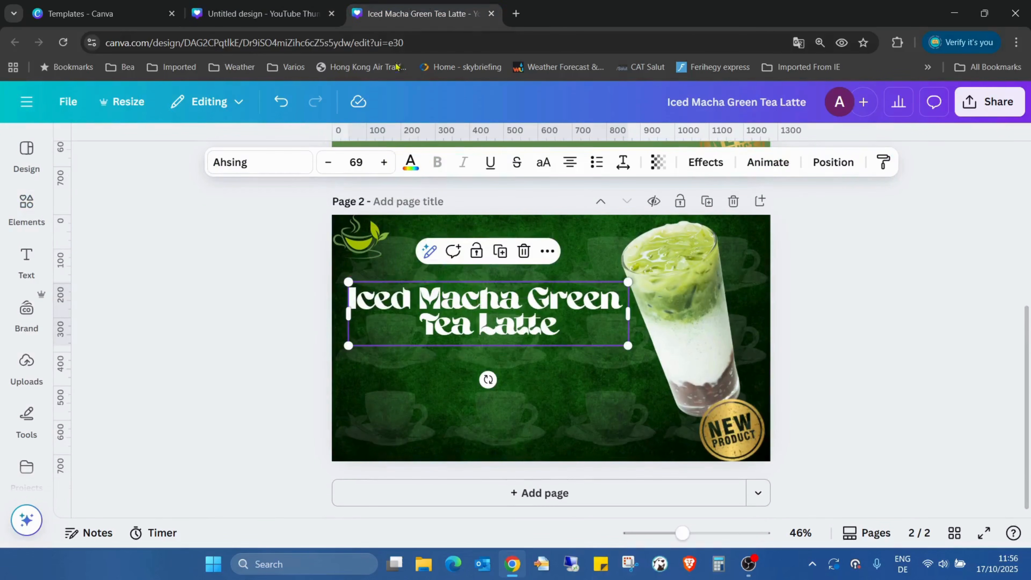
pyautogui.click(260, 14)
pyautogui.click(623, 428)
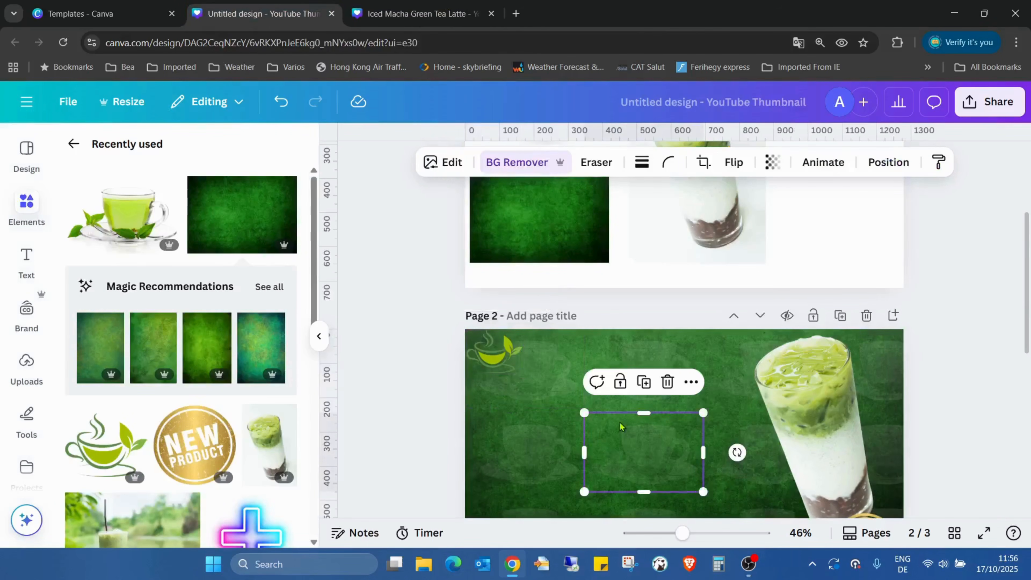
pyautogui.hotkey('ctrl', 'v')
pyautogui.scroll(-5, 625, 425)
pyautogui.write('Iced Macha Green Tea Latte')
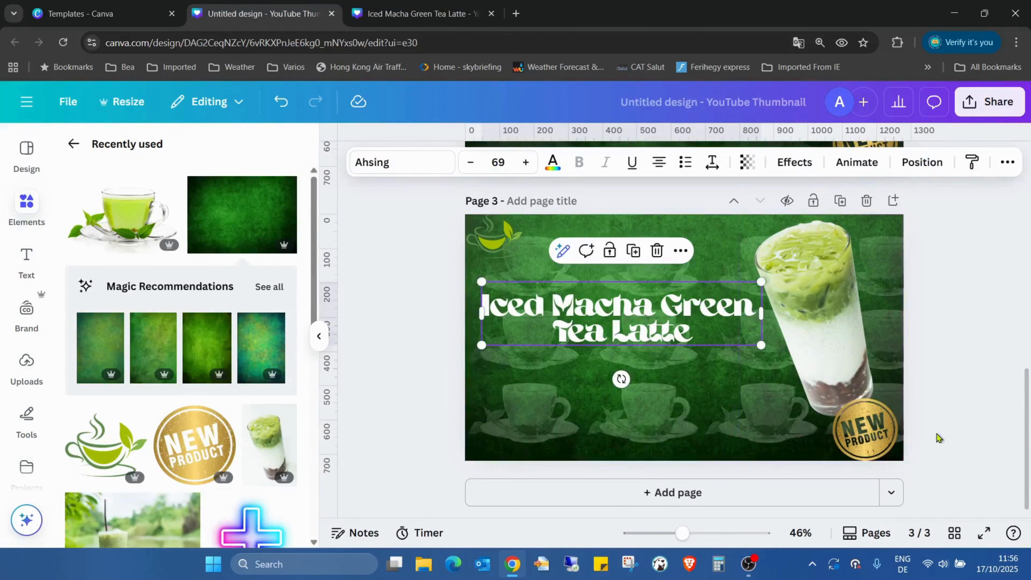
# Show page 3 in full screen to examine the completed thumbnail.
pyautogui.click(984, 532)
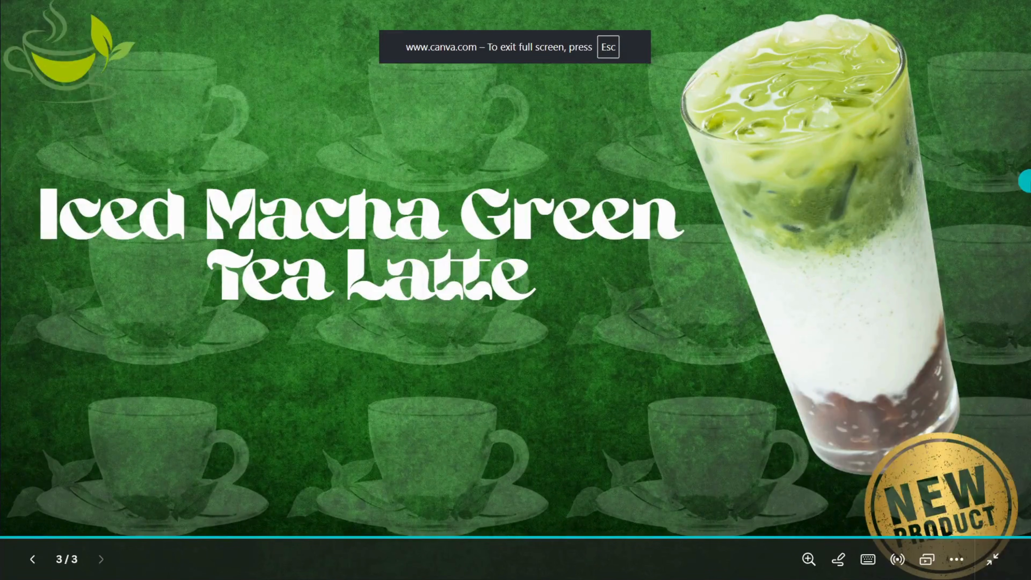